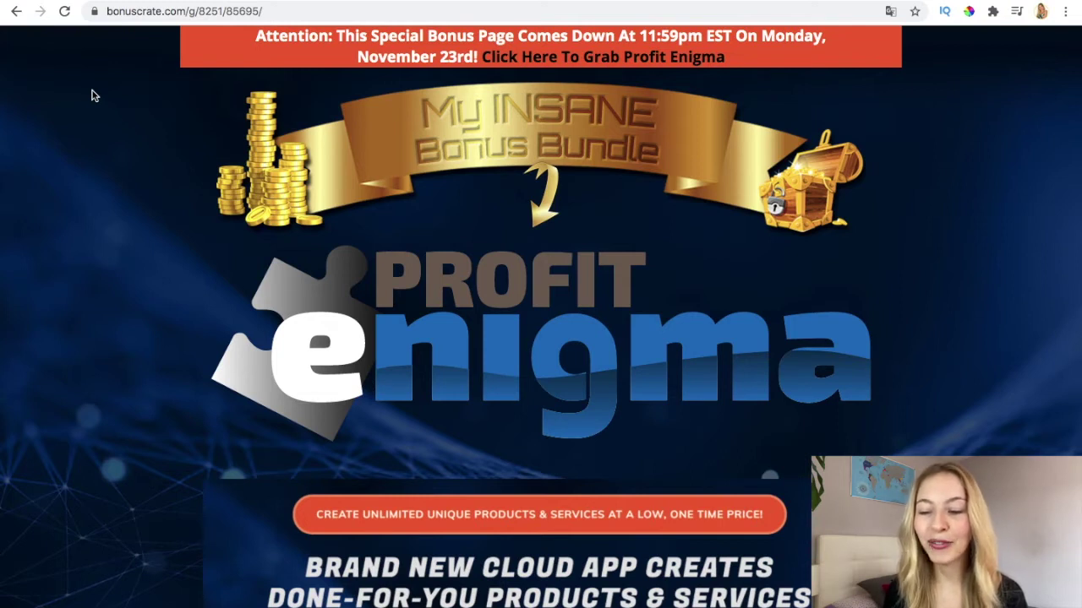
Scroll past the countdown and demo video to the feature list ending with 41-language PRO voice-overs.
scroll(94, 95, down, 5)
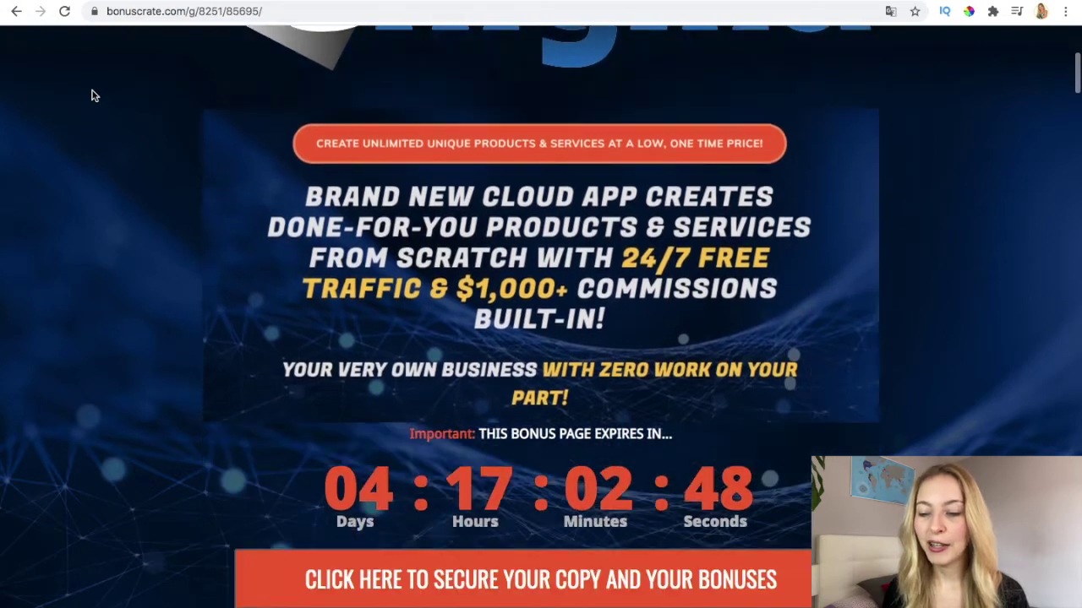
scroll(94, 96, down, 1)
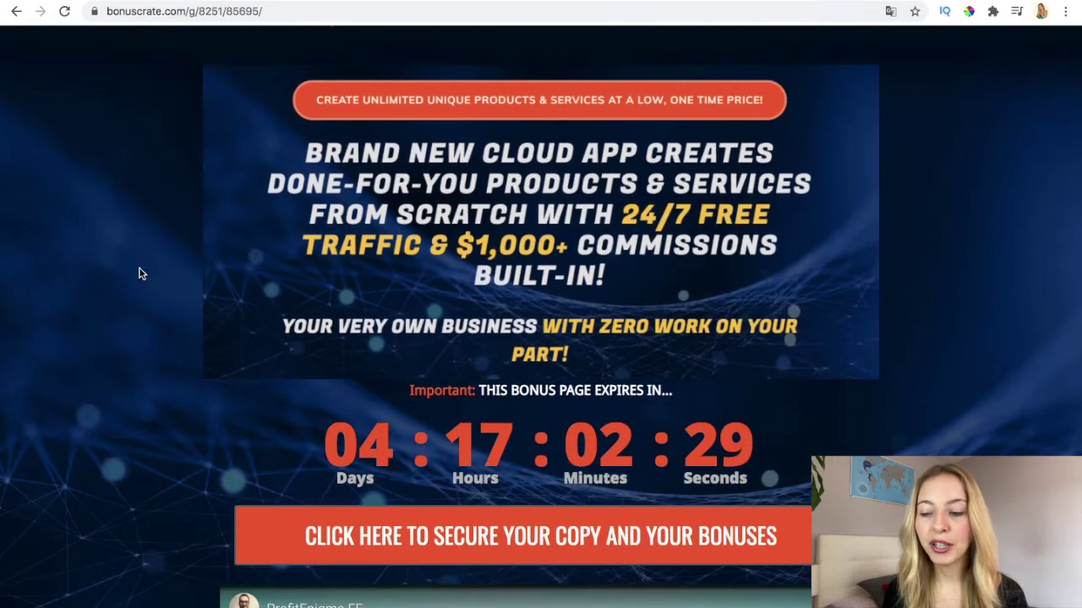
scroll(141, 273, down, 5)
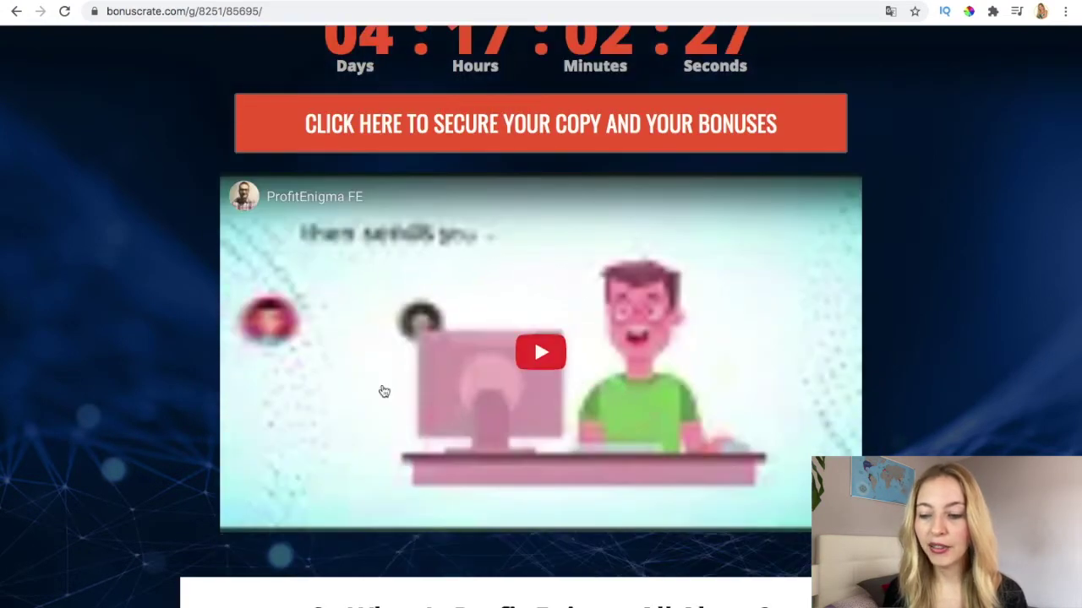
scroll(173, 324, down, 5)
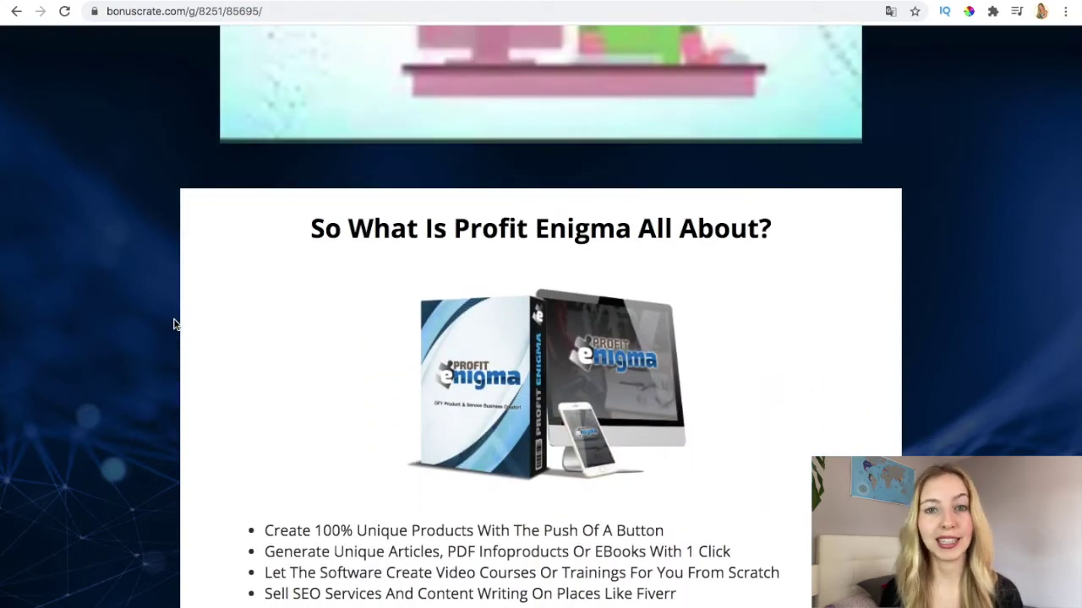
scroll(173, 325, down, 3)
scroll(173, 324, up, 1)
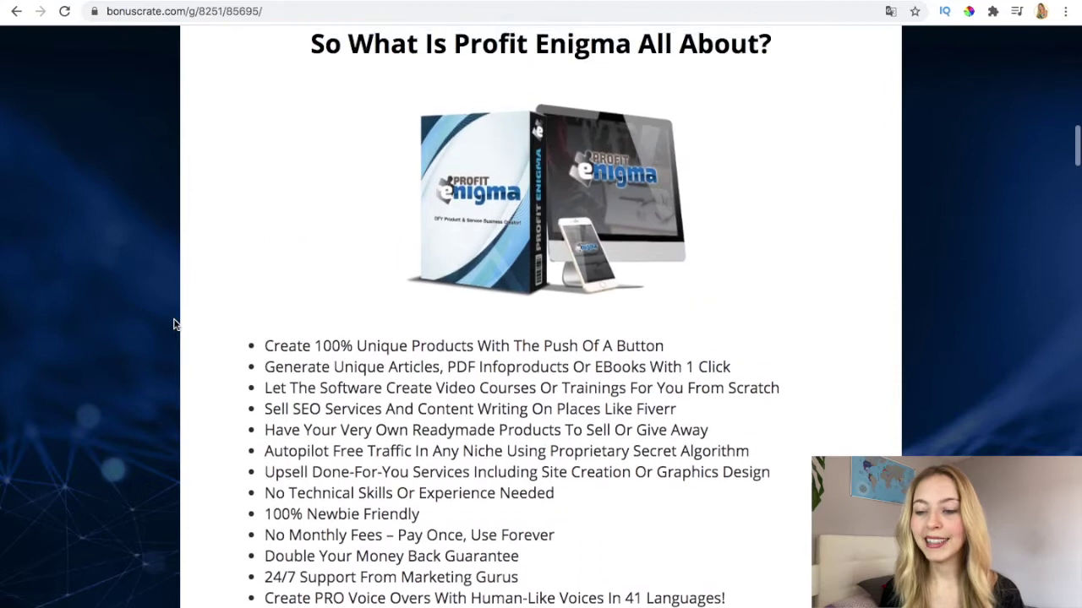
scroll(173, 325, down, 1)
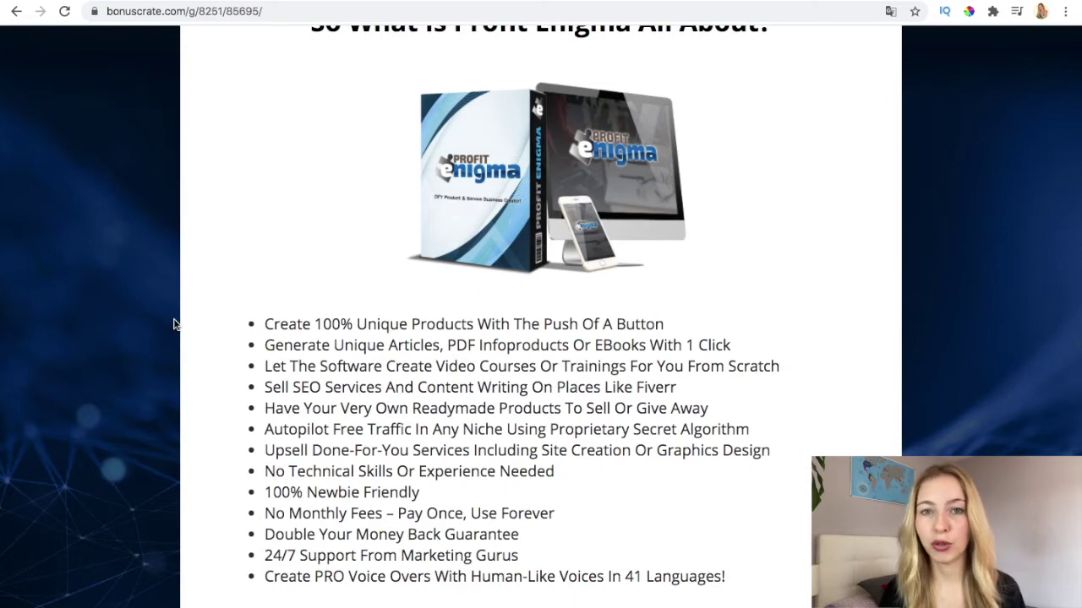
Scroll past the VidLock Bonus #1 and order button to the $46.95 Logo Studio Bonus #2.
scroll(173, 323, down, 20)
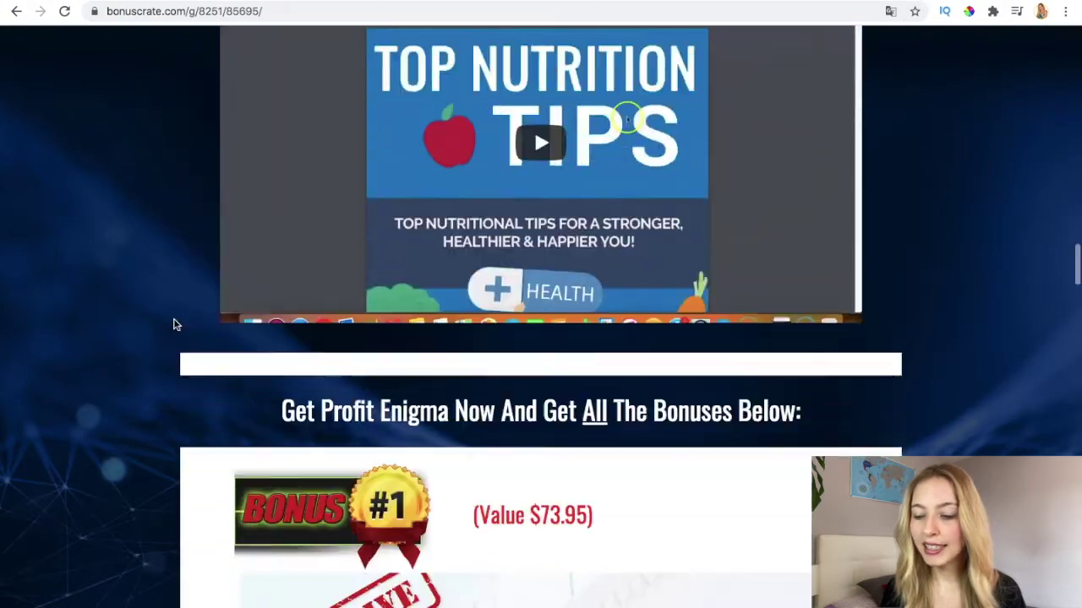
scroll(174, 324, down, 3)
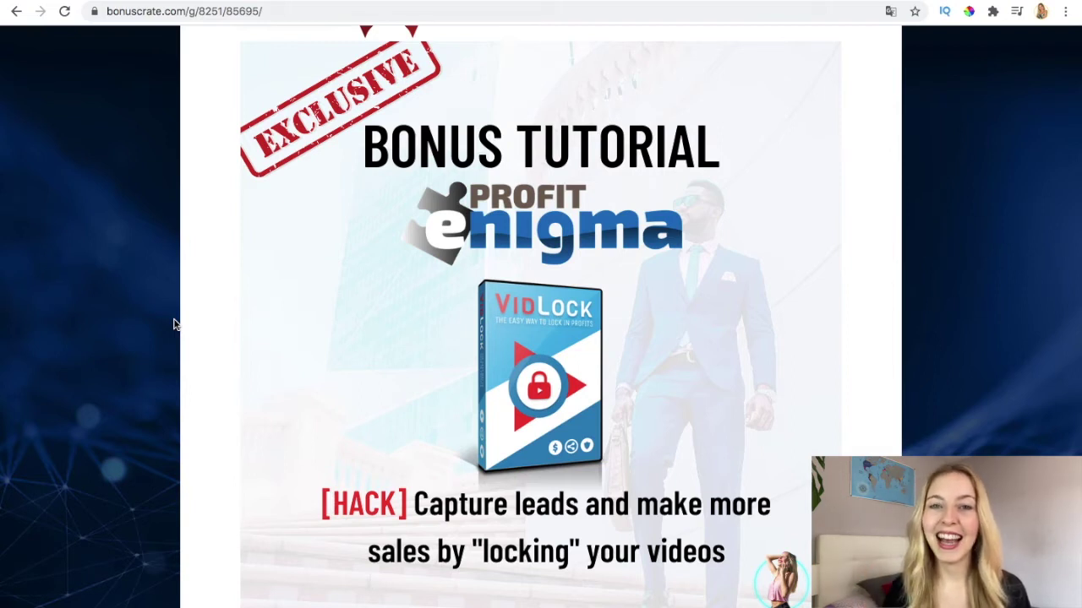
scroll(174, 324, up, 1)
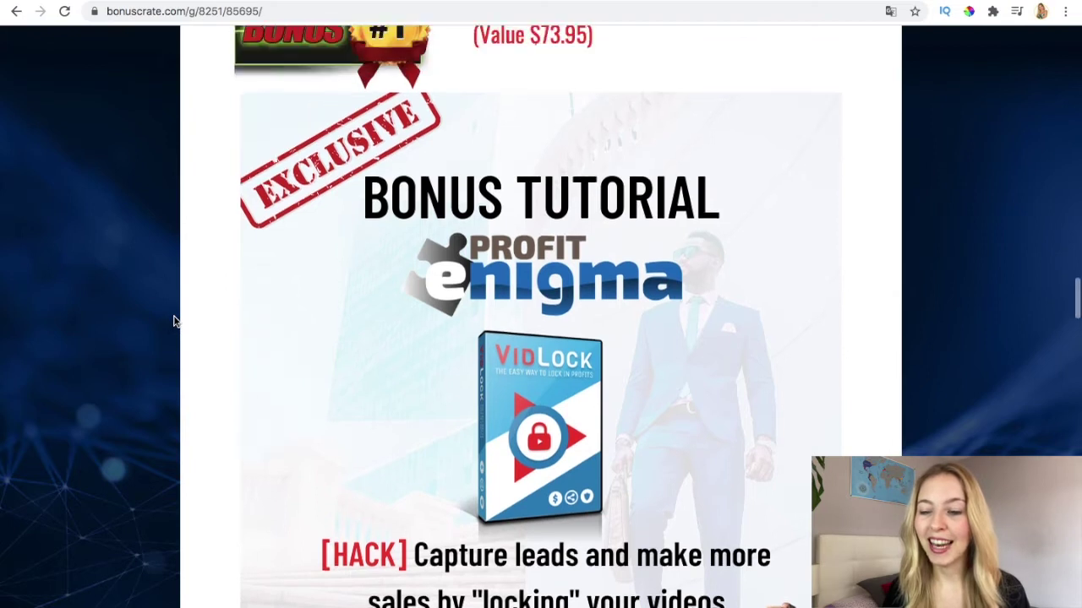
scroll(174, 322, down, 1)
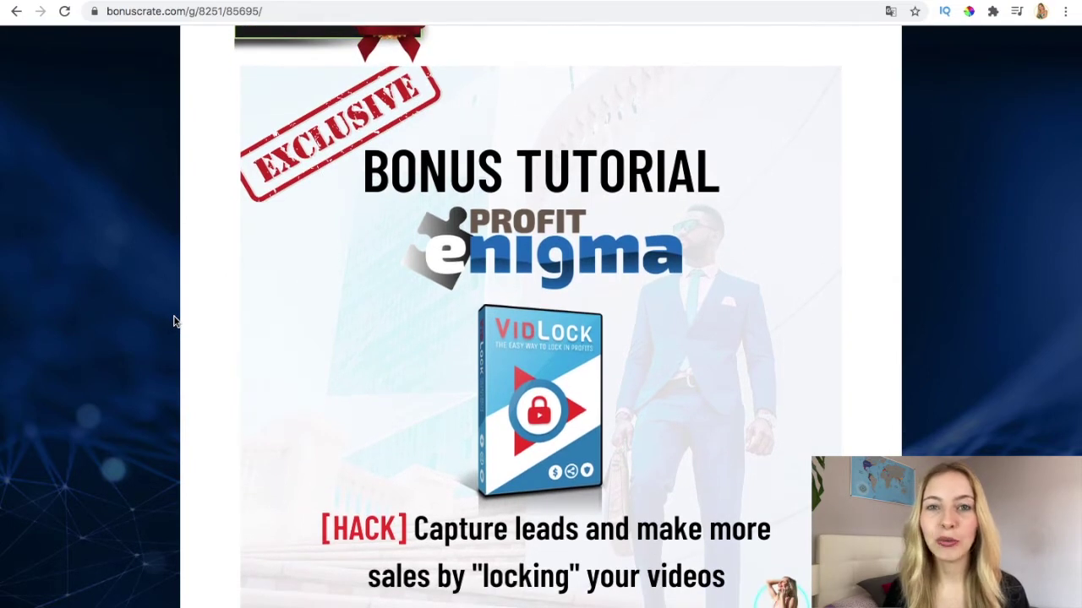
scroll(173, 321, down, 1)
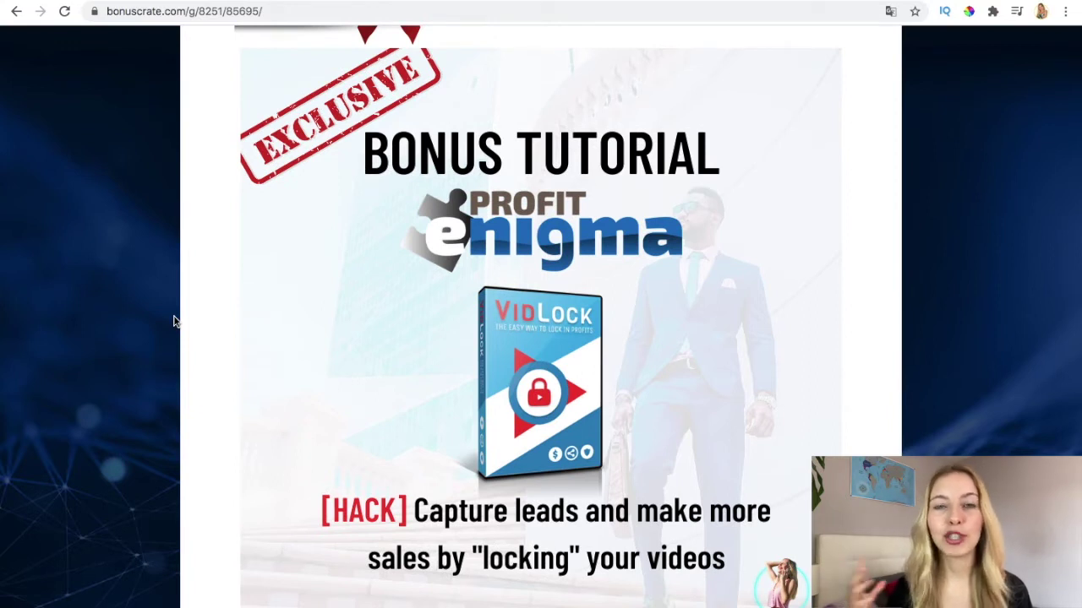
scroll(173, 321, down, 1)
scroll(173, 321, up, 1)
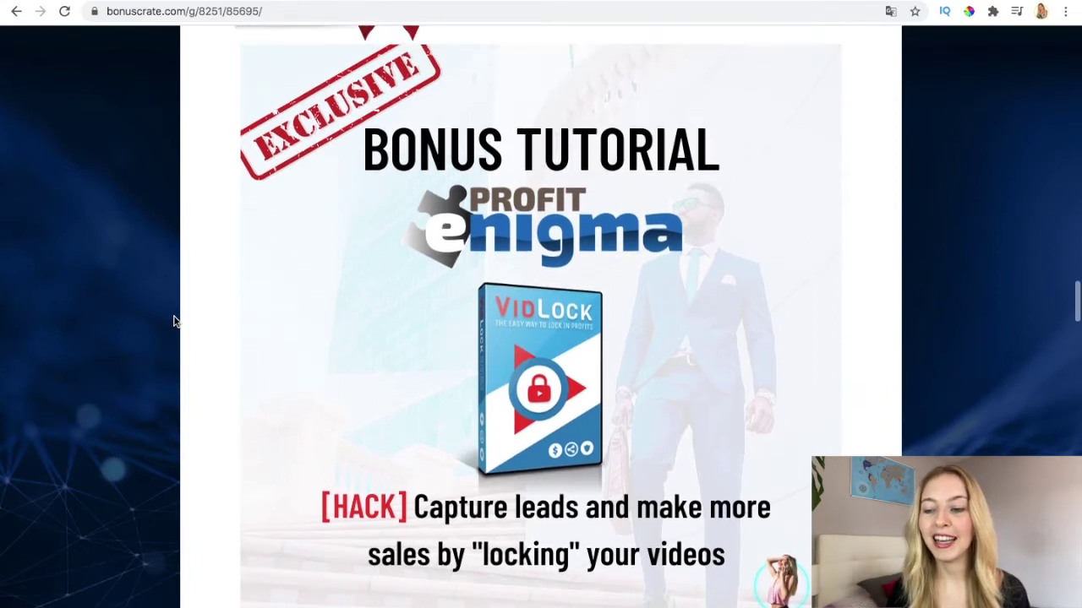
scroll(173, 322, down, 10)
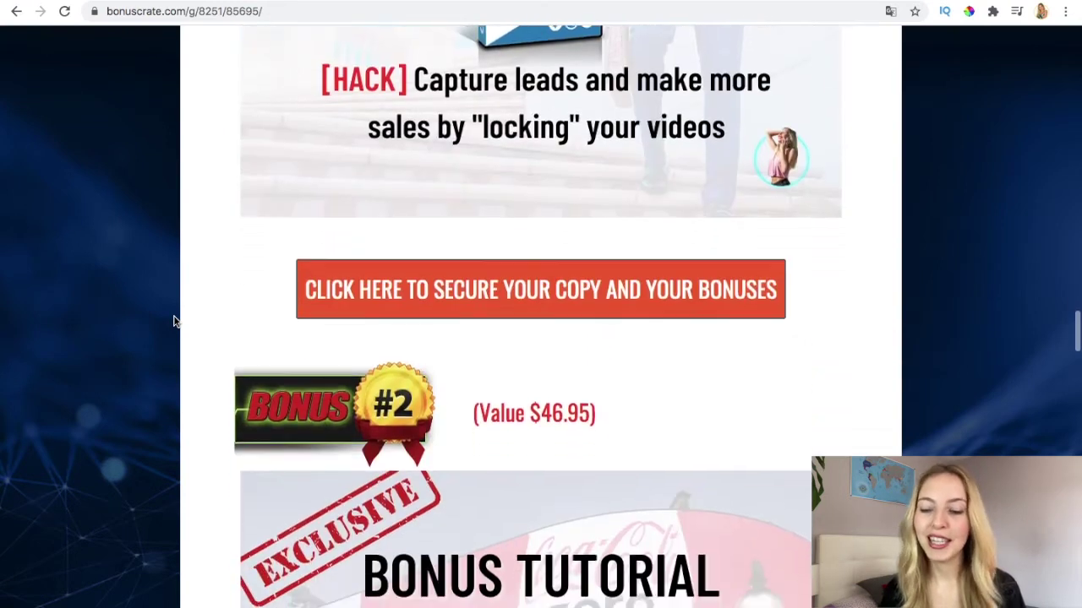
scroll(174, 321, up, 1)
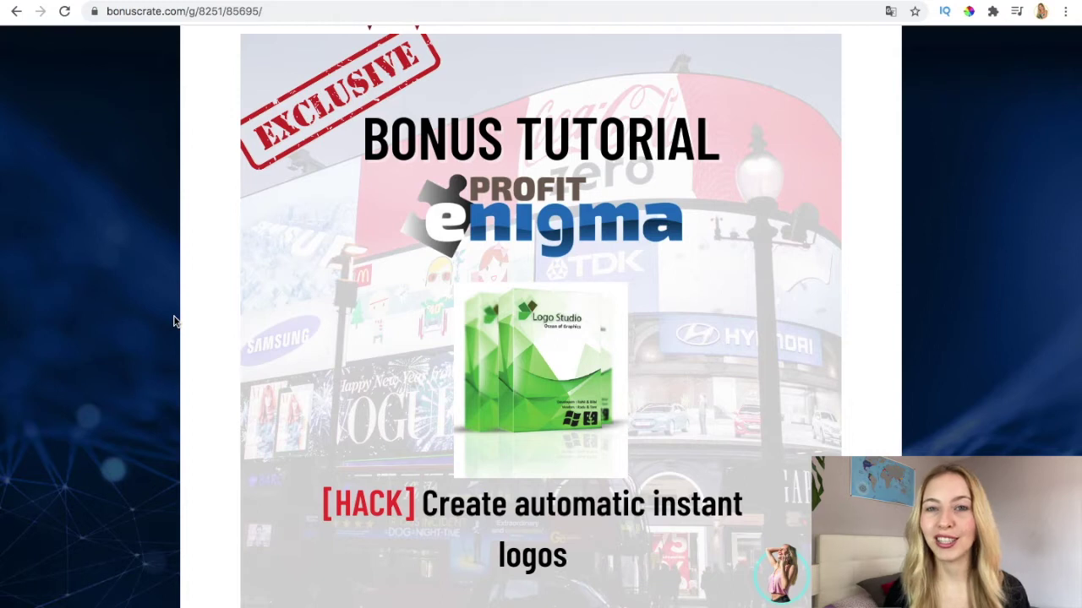
Scroll past the Video Strike and VidPix Pro bonuses down to the Link Supremacy bonus.
scroll(173, 321, down, 10)
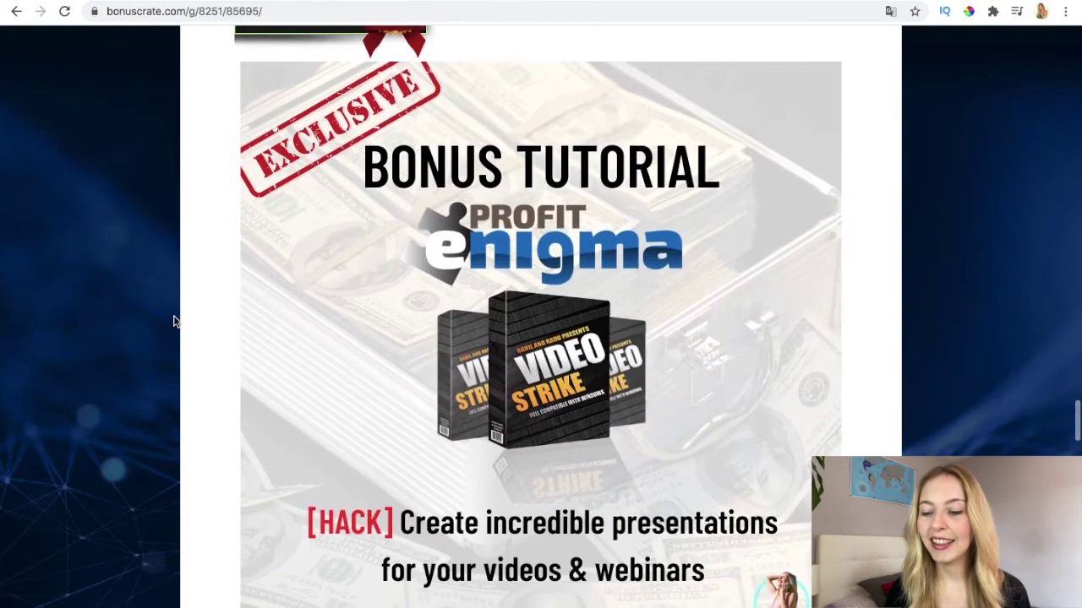
scroll(173, 321, up, 1)
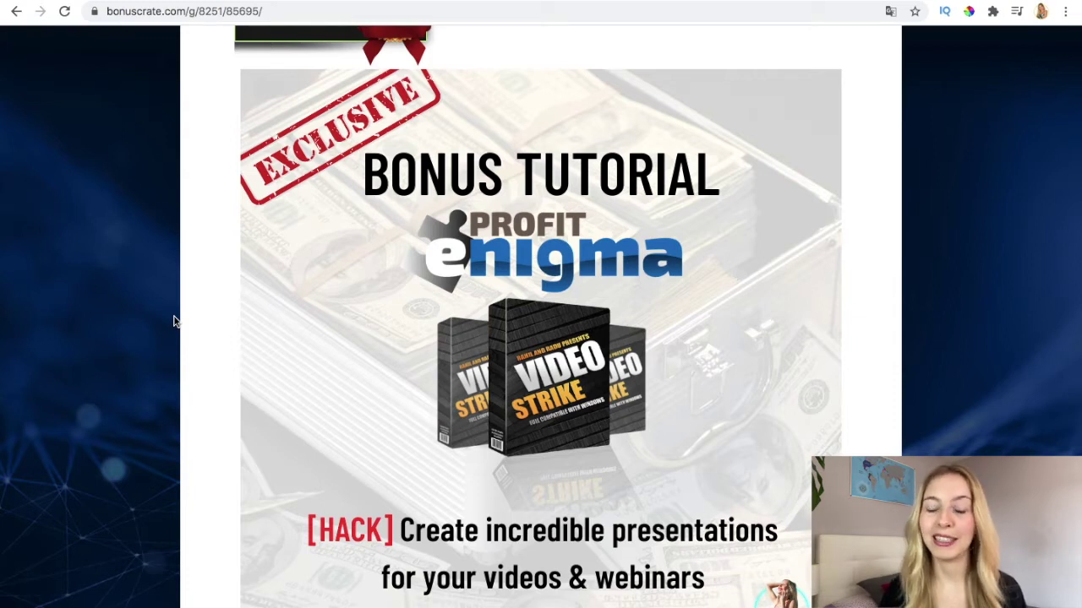
scroll(173, 321, down, 9)
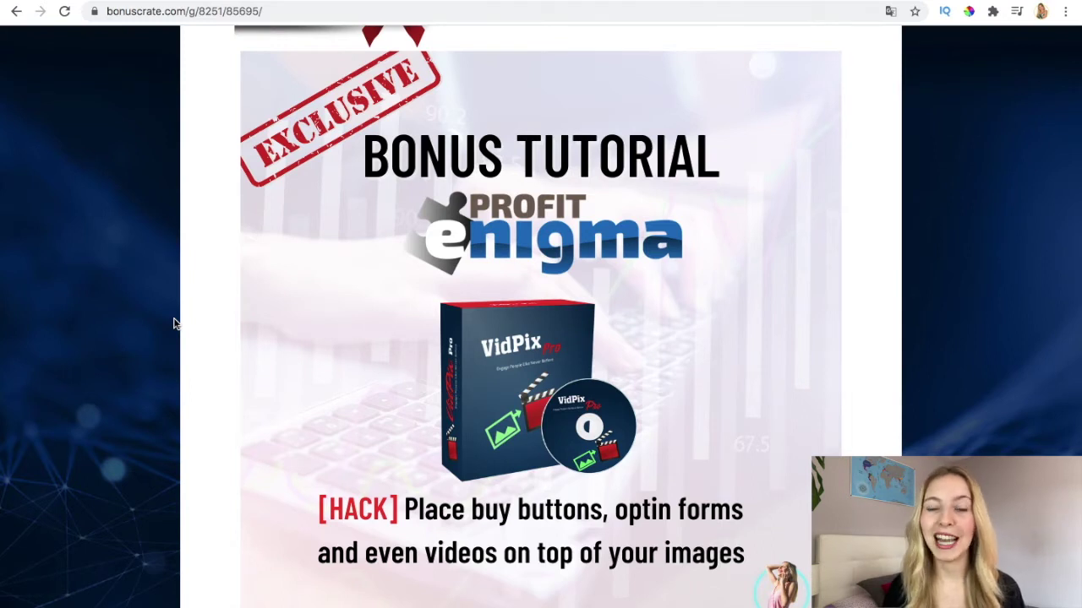
scroll(174, 324, down, 9)
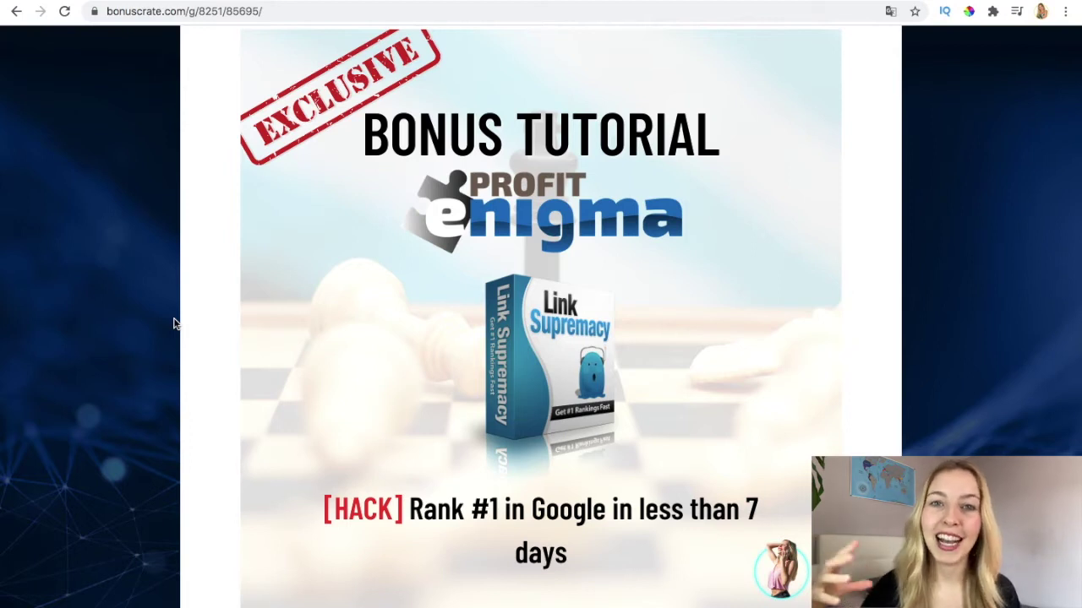
scroll(174, 323, down, 3)
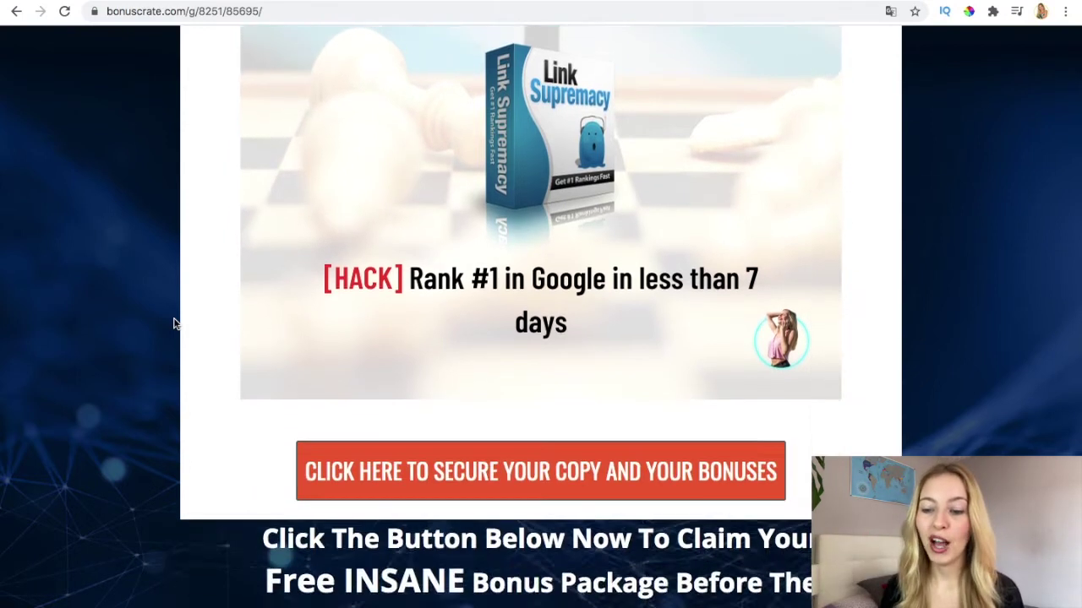
scroll(174, 324, down, 5)
scroll(173, 321, up, 1)
scroll(174, 320, down, 3)
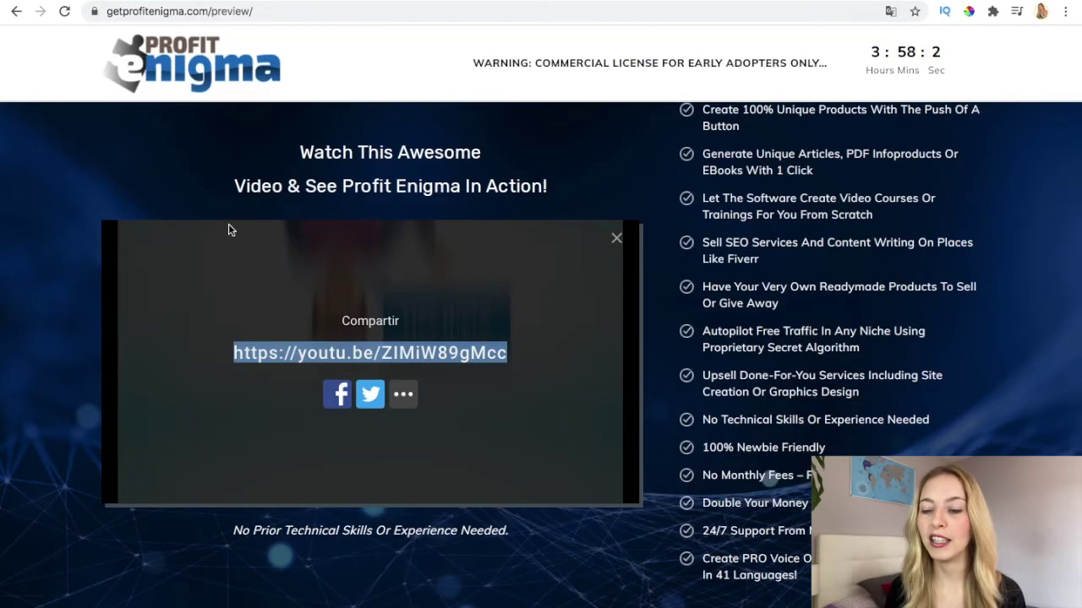
scroll(290, 235, up, 10)
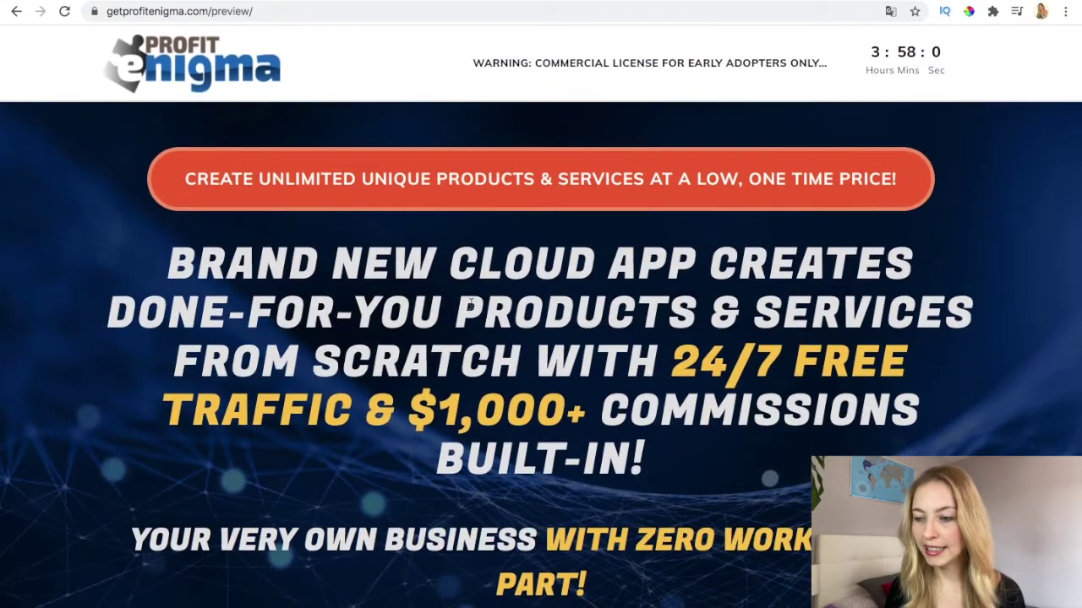
scroll(440, 262, down, 1)
scroll(465, 320, up, 1)
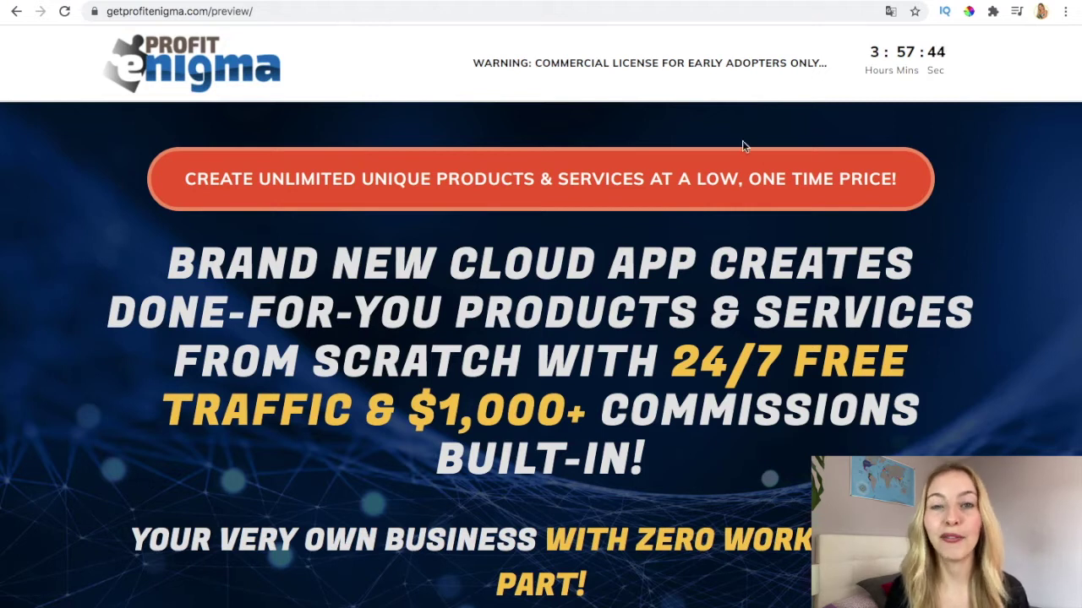
scroll(738, 145, down, 6)
scroll(691, 222, down, 3)
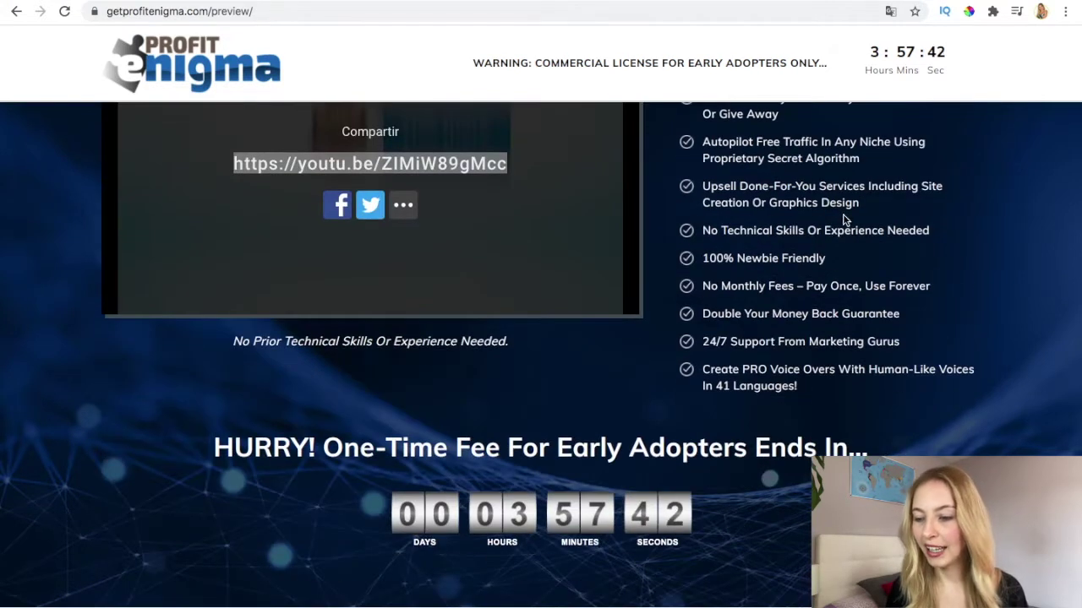
scroll(808, 272, down, 3)
scroll(807, 272, down, 10)
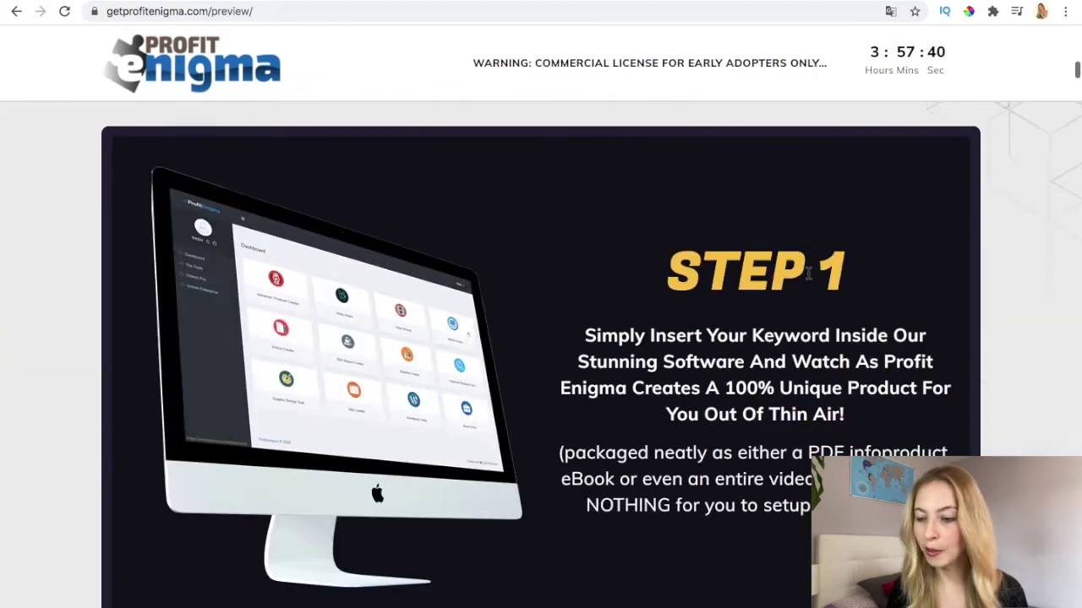
scroll(807, 273, down, 12)
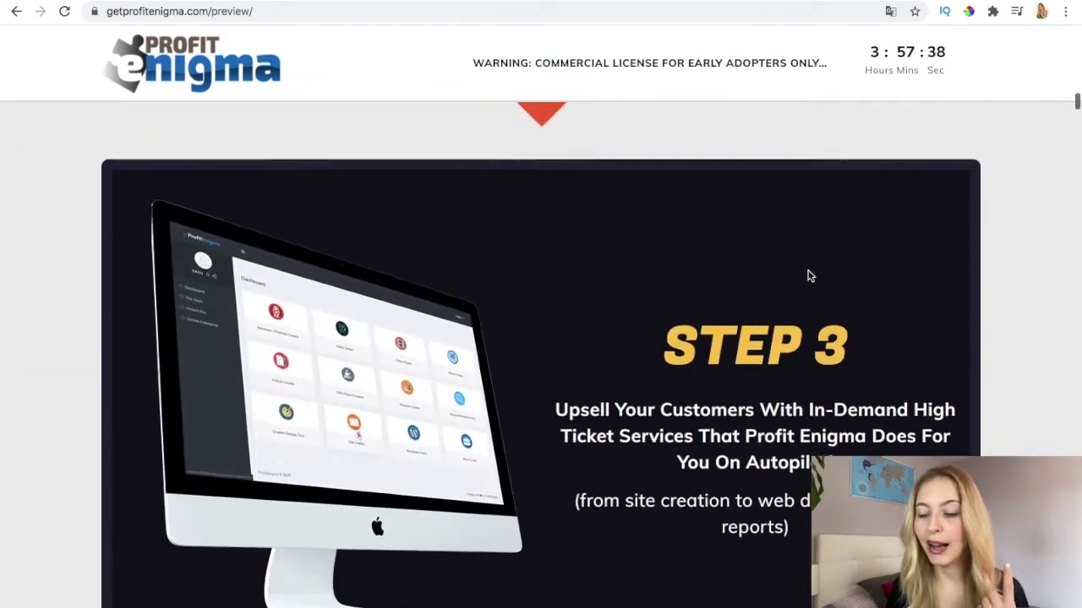
scroll(807, 272, down, 6)
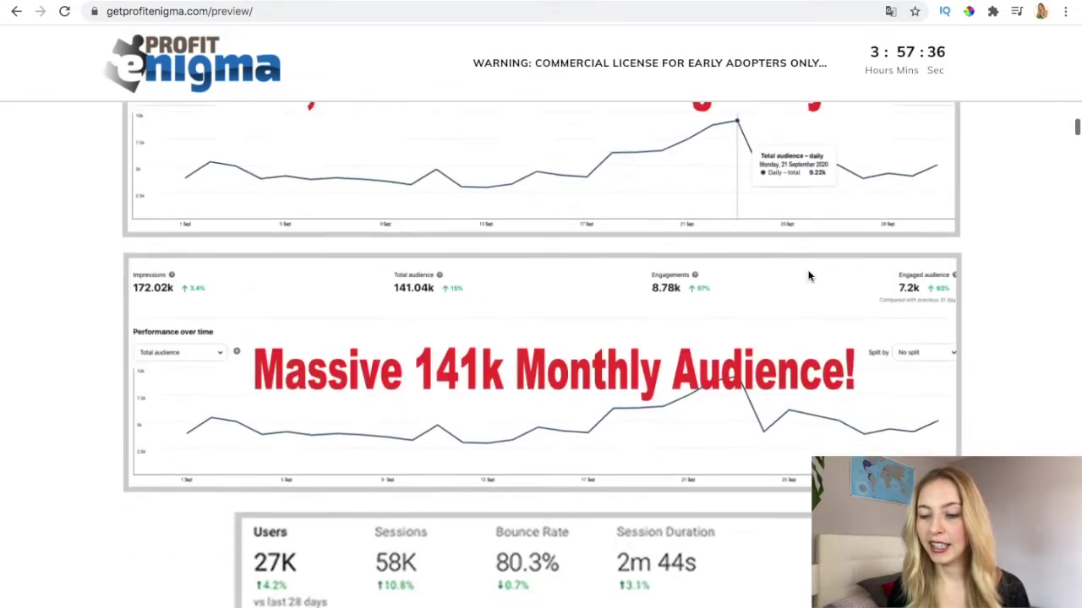
scroll(807, 272, up, 5)
scroll(807, 276, down, 15)
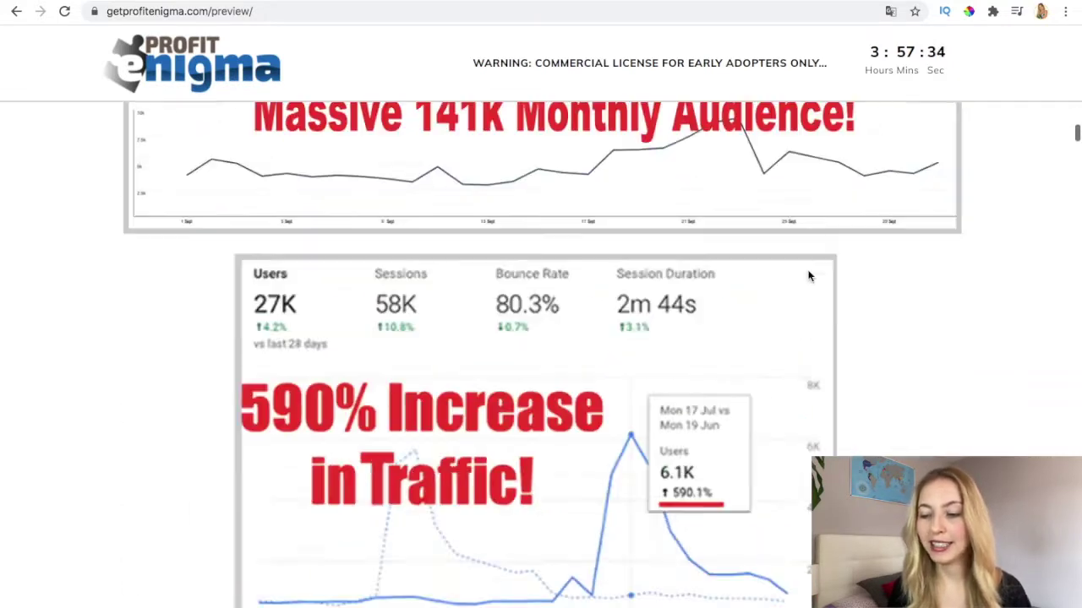
scroll(808, 272, down, 15)
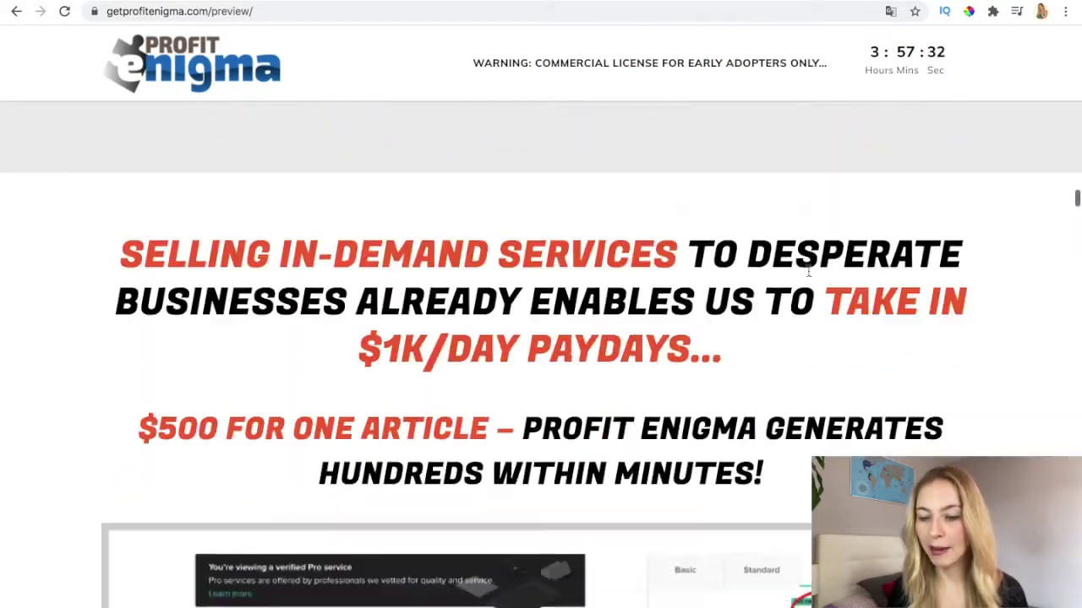
scroll(809, 276, down, 15)
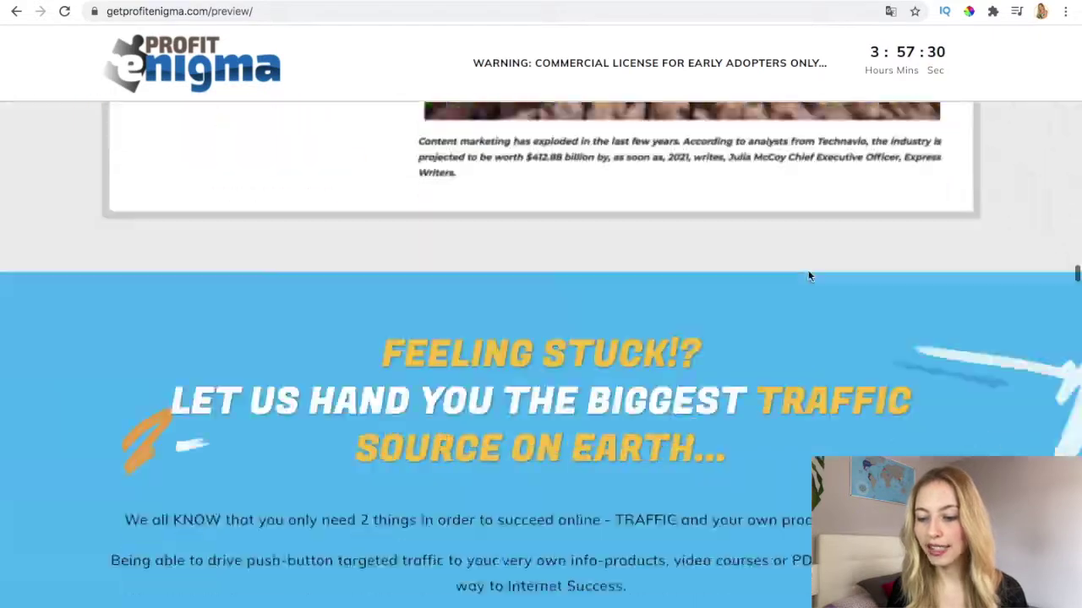
scroll(807, 275, down, 15)
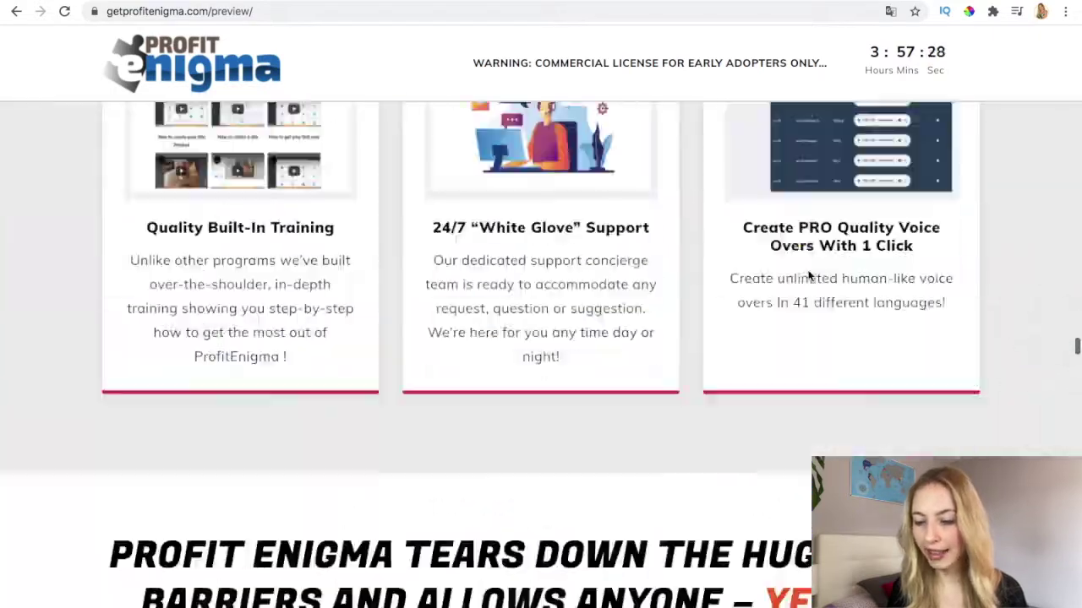
scroll(808, 272, down, 15)
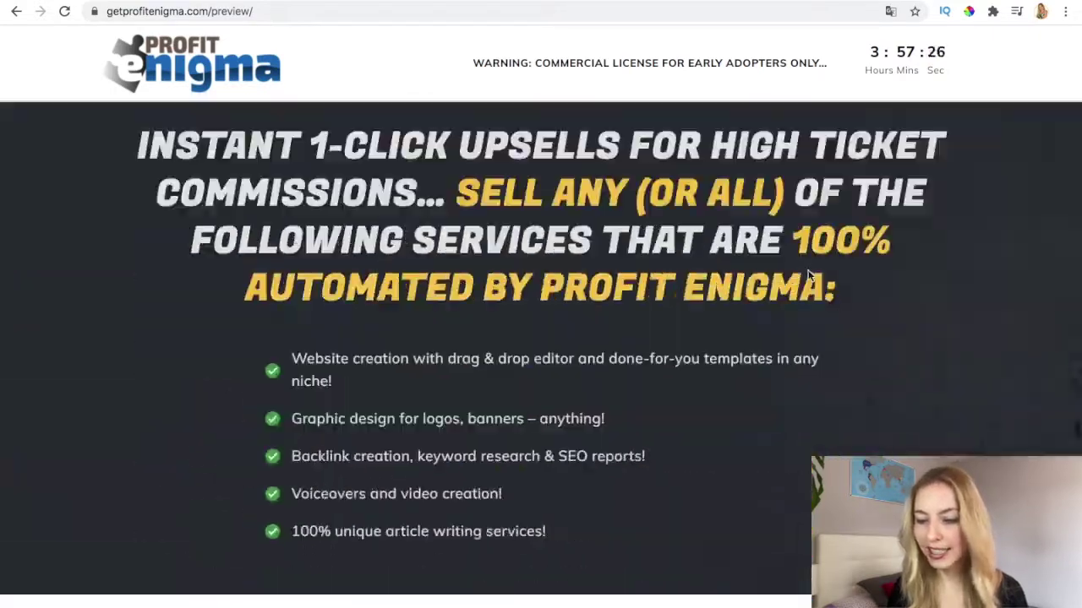
scroll(808, 275, down, 15)
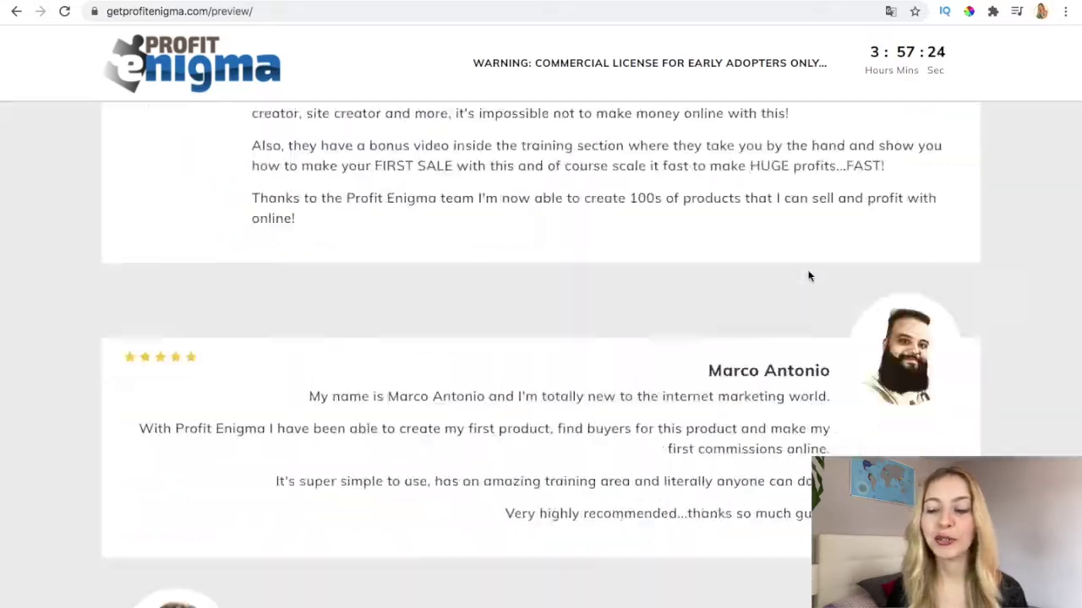
scroll(808, 273, down, 15)
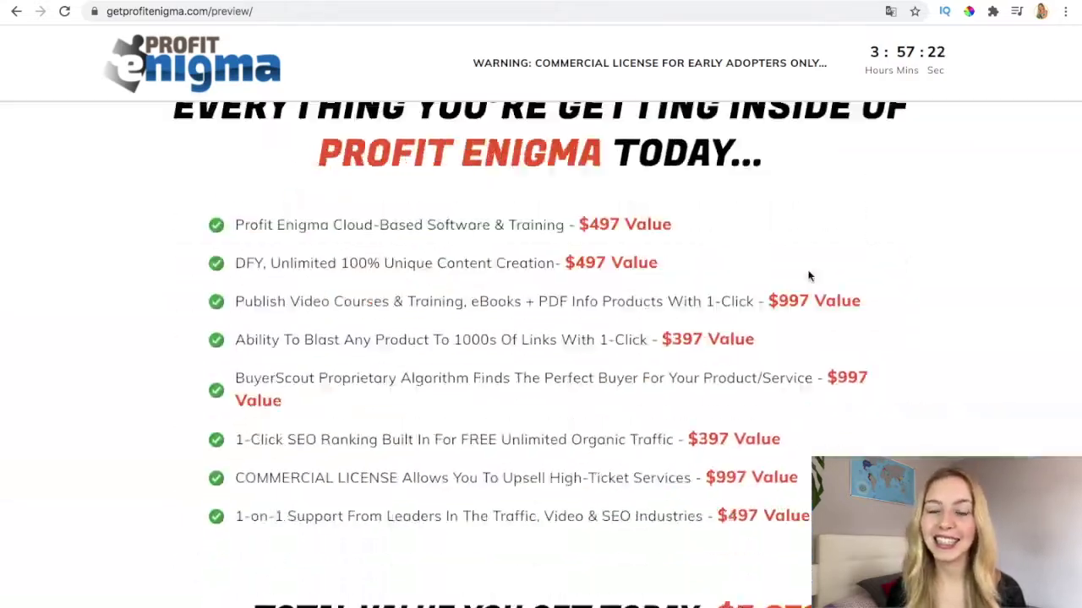
scroll(808, 276, down, 10)
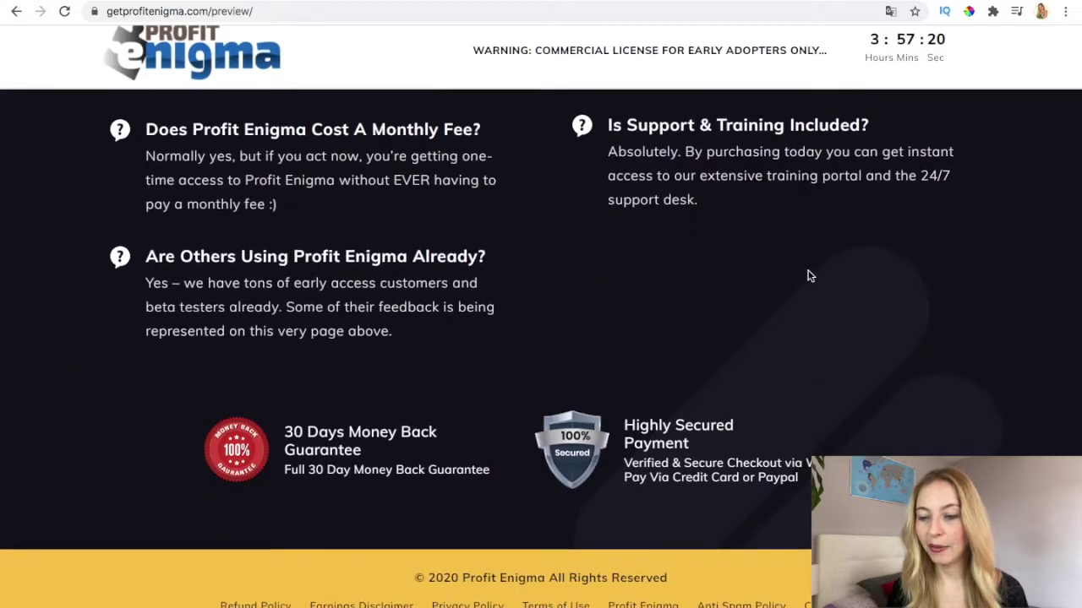
scroll(808, 272, up, 3)
scroll(808, 273, down, 2)
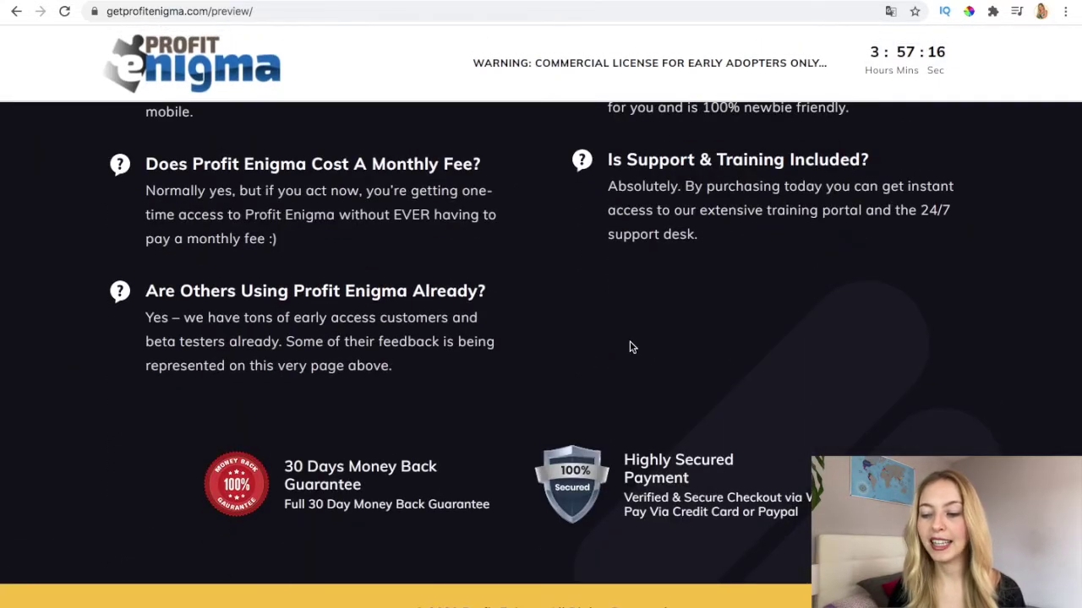
scroll(662, 435, up, 15)
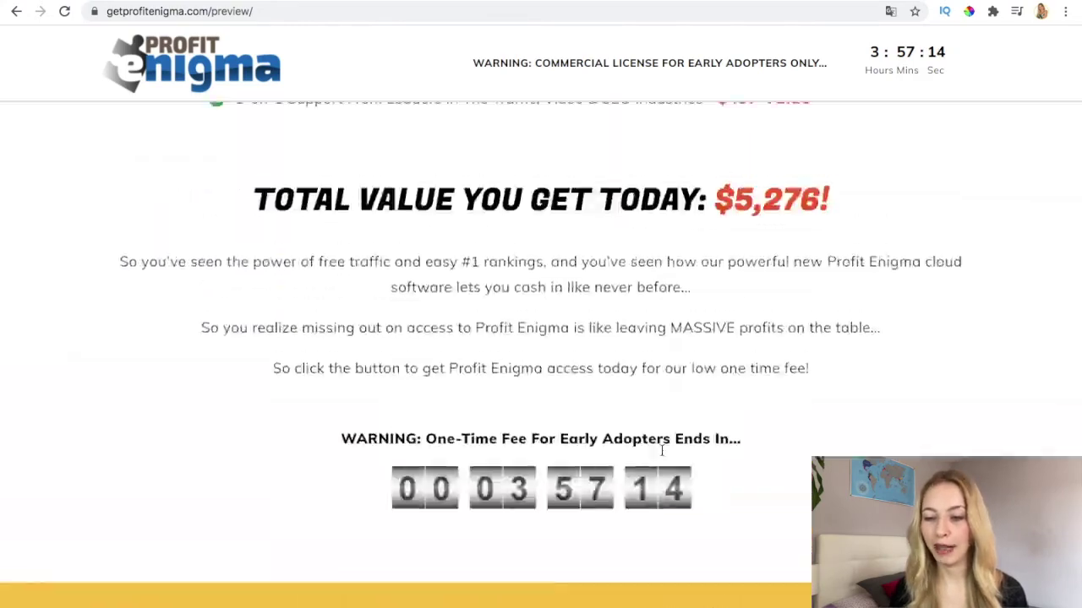
scroll(661, 451, up, 20)
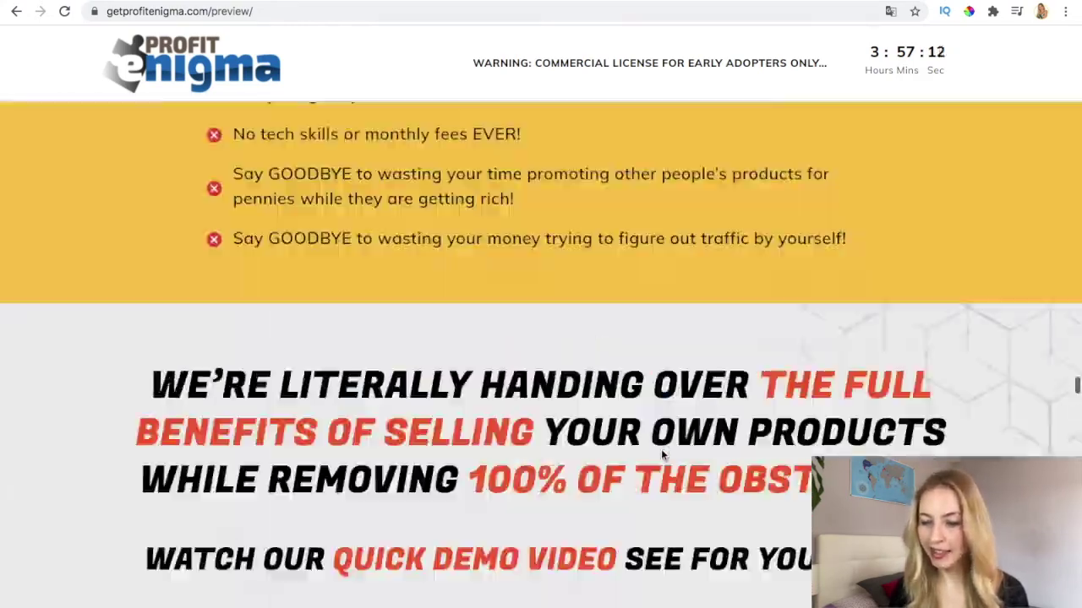
scroll(662, 453, up, 15)
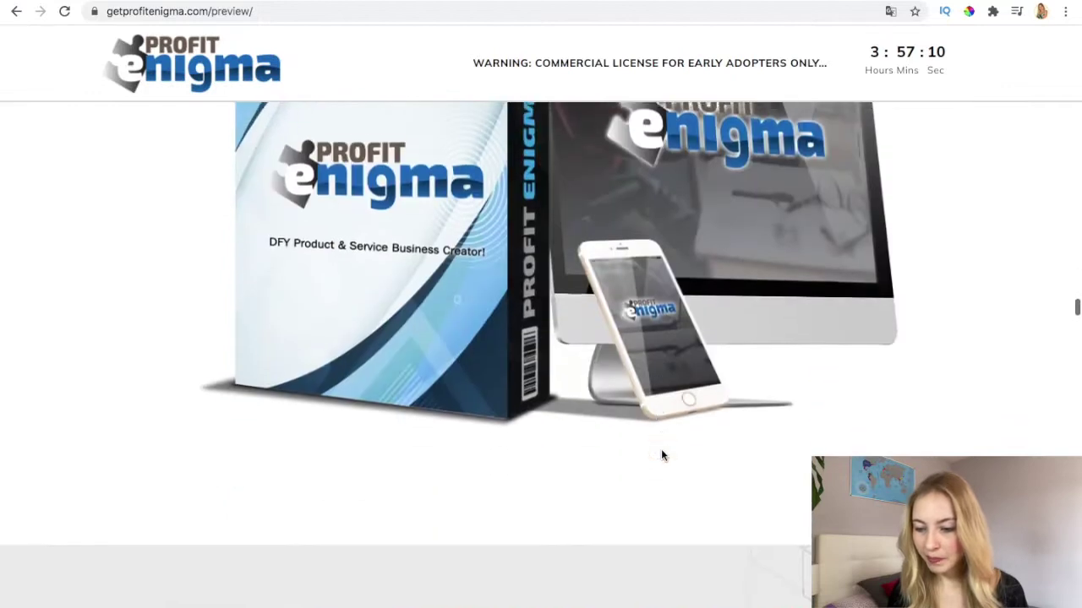
scroll(662, 455, down, 5)
scroll(725, 328, down, 10)
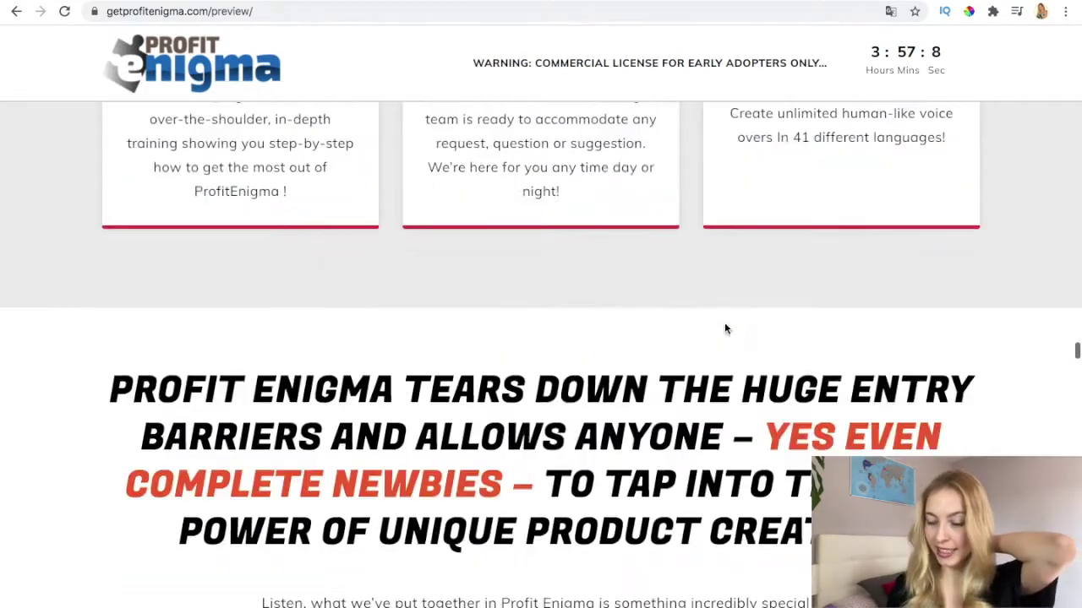
scroll(725, 329, down, 3)
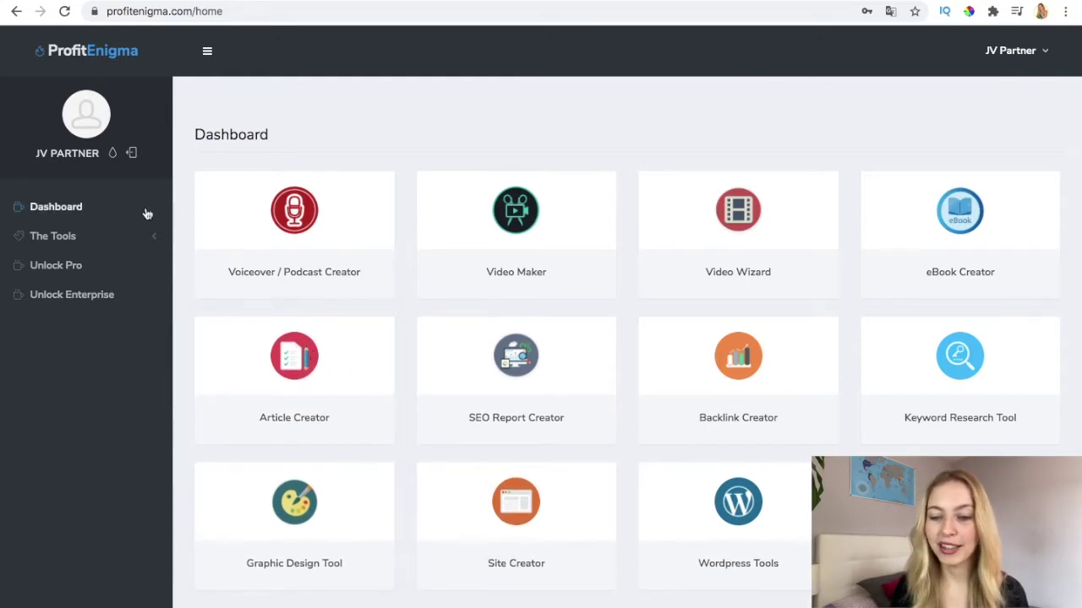
Return to the Profit Enigma dashboard showing its eleven tool tiles.
click(85, 211)
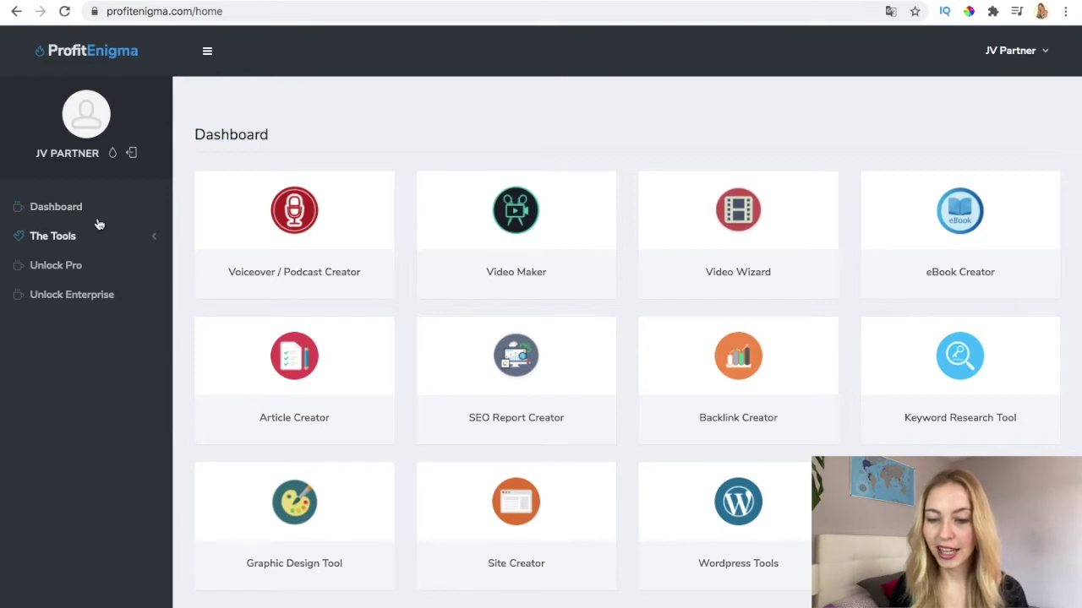
Start a new Video Maker video, browse its slide settings, then visit Unlock Pro and Unlock Enterprise.
click(122, 238)
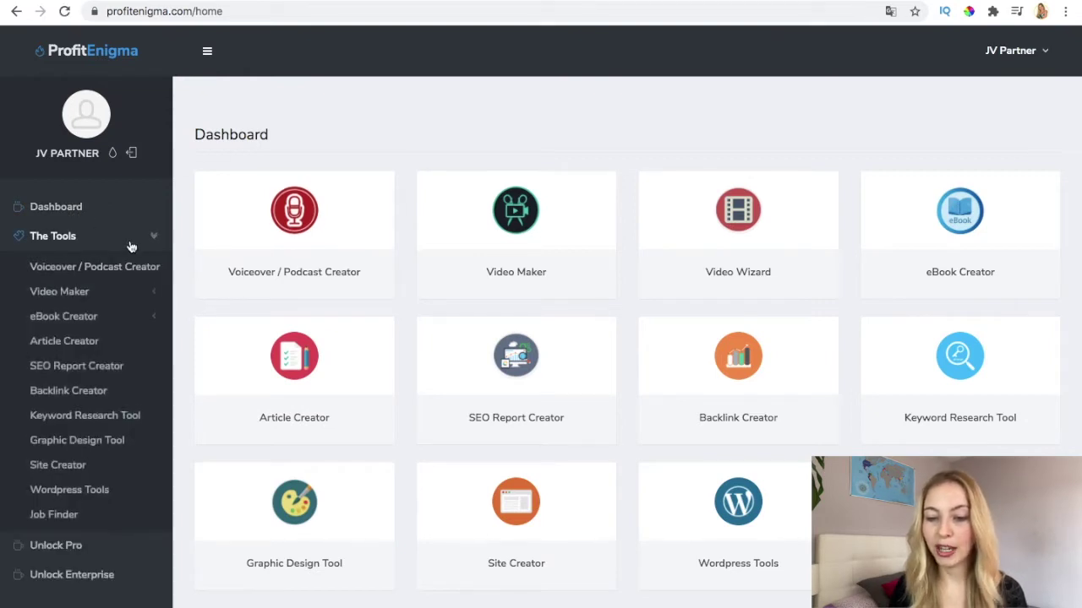
click(74, 292)
click(95, 320)
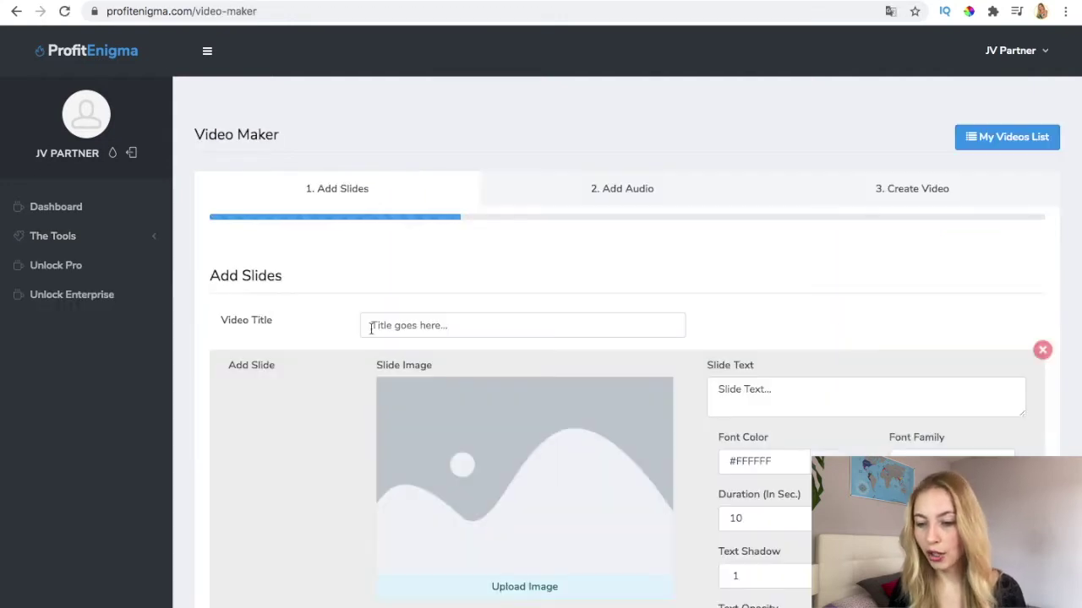
scroll(370, 321, down, 3)
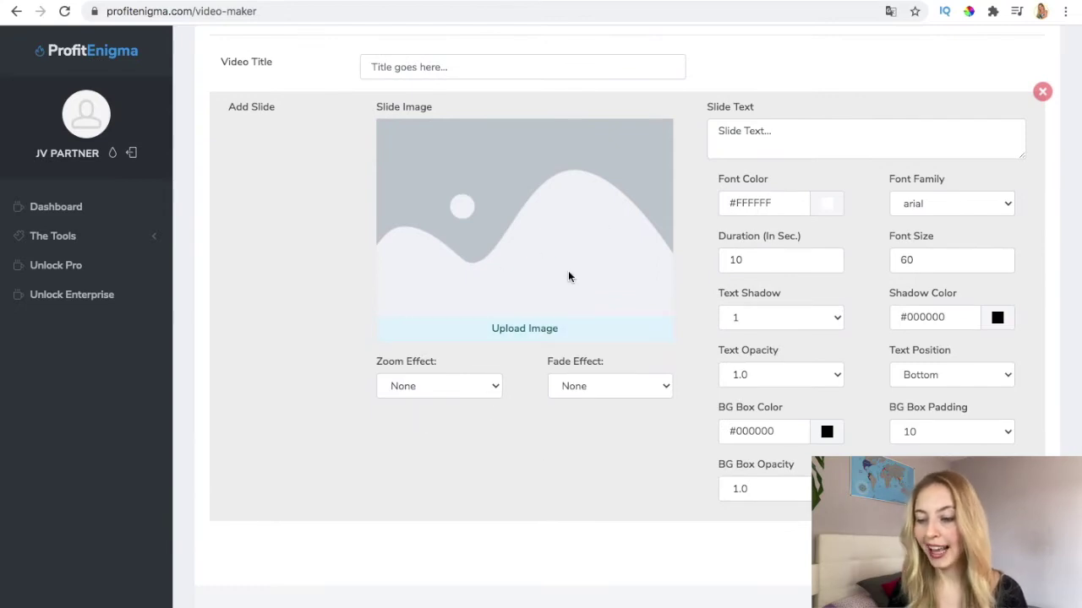
scroll(617, 394, up, 2)
scroll(617, 394, down, 1)
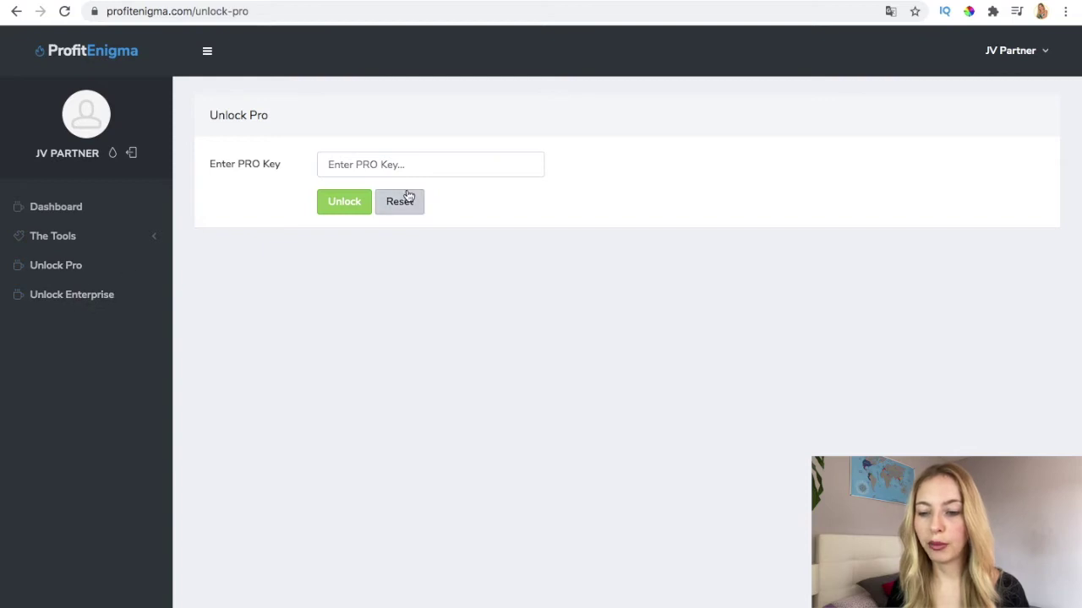
click(389, 165)
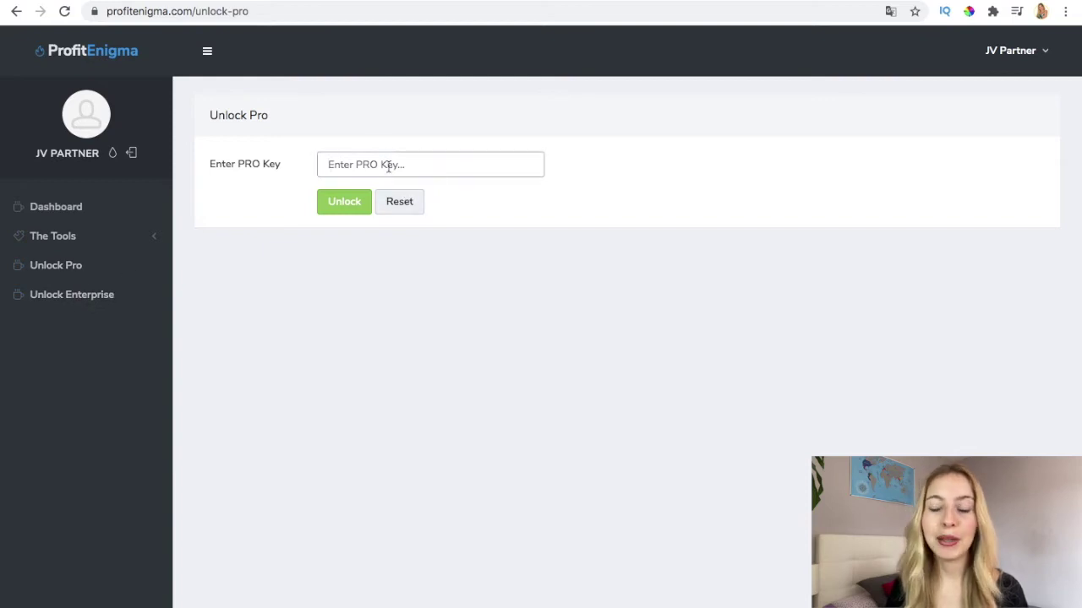
click(416, 375)
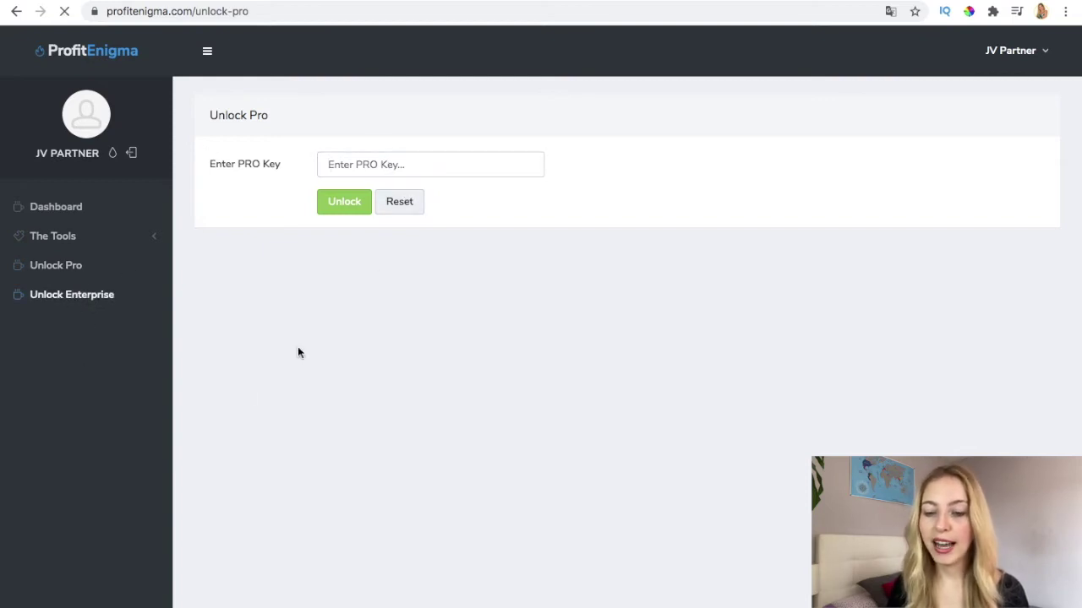
Enter a short self-introduction in Voiceover Creator, choose German (Germany), and generate the audio.
click(138, 236)
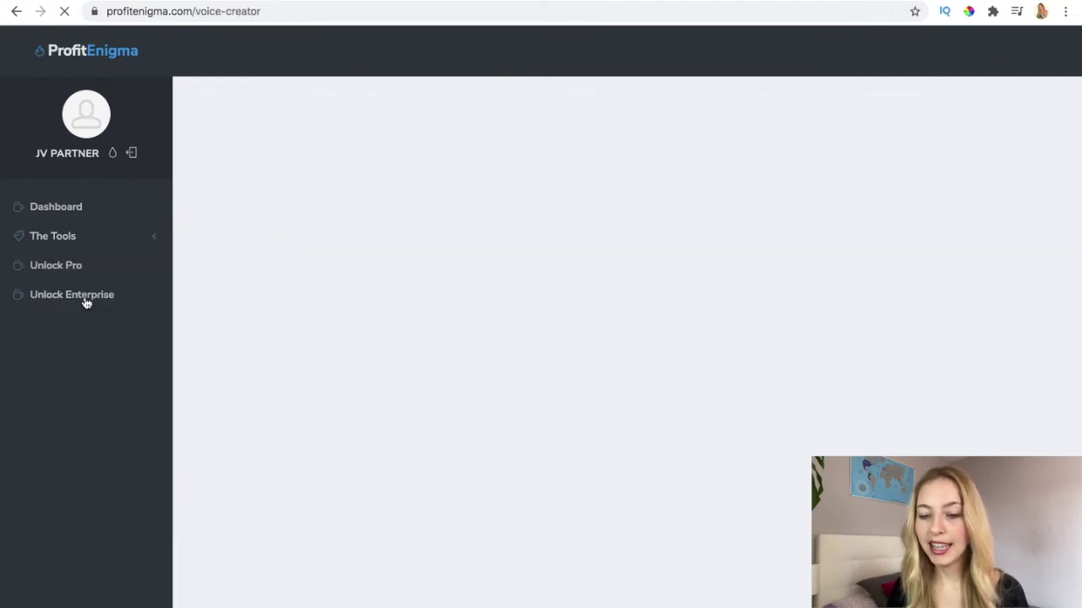
click(391, 314)
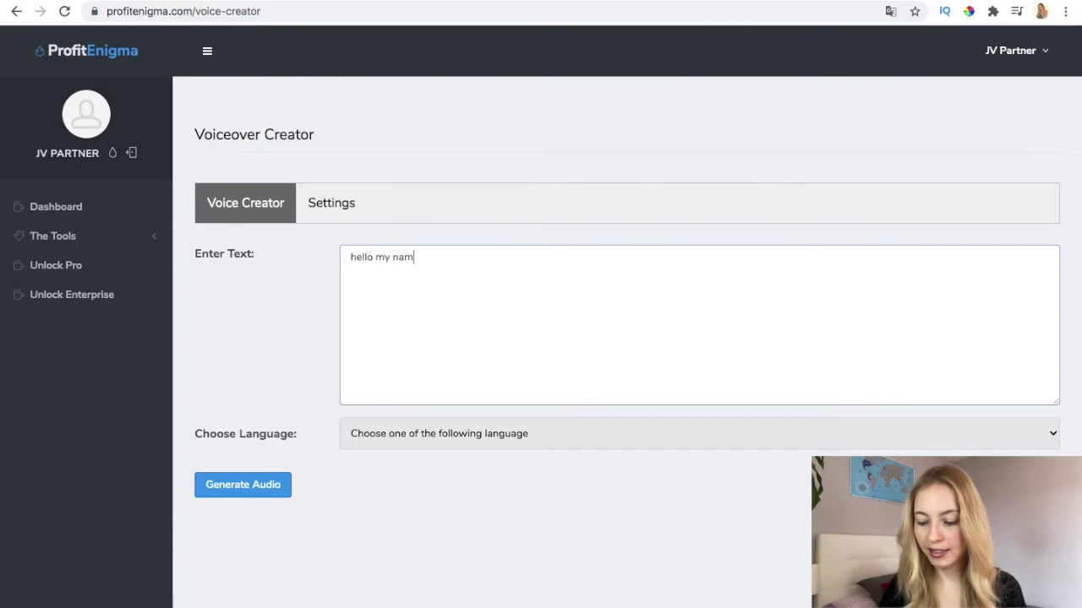
click(460, 441)
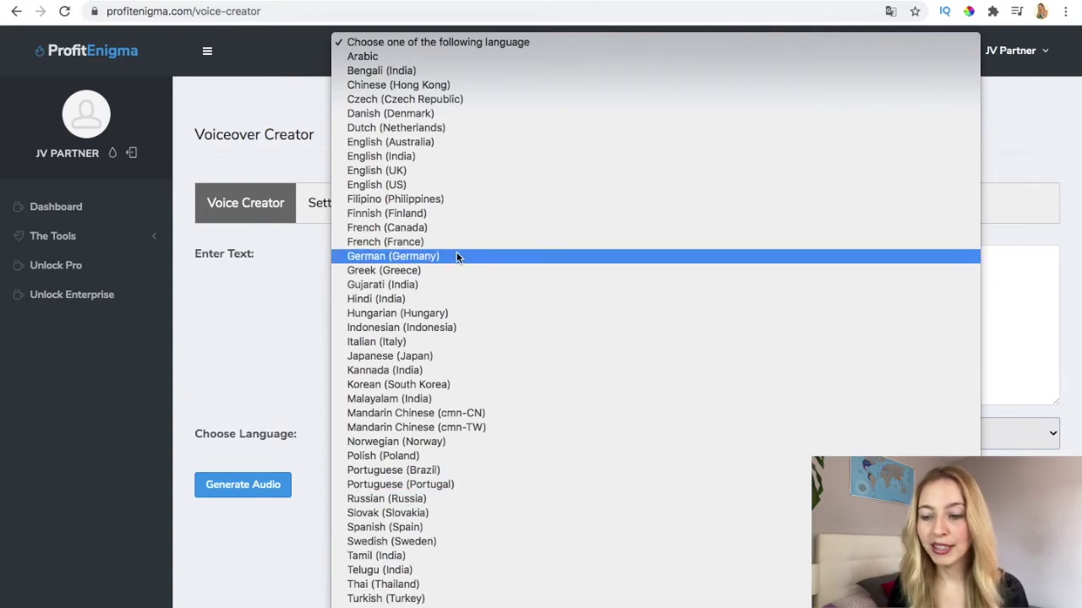
click(459, 256)
click(258, 558)
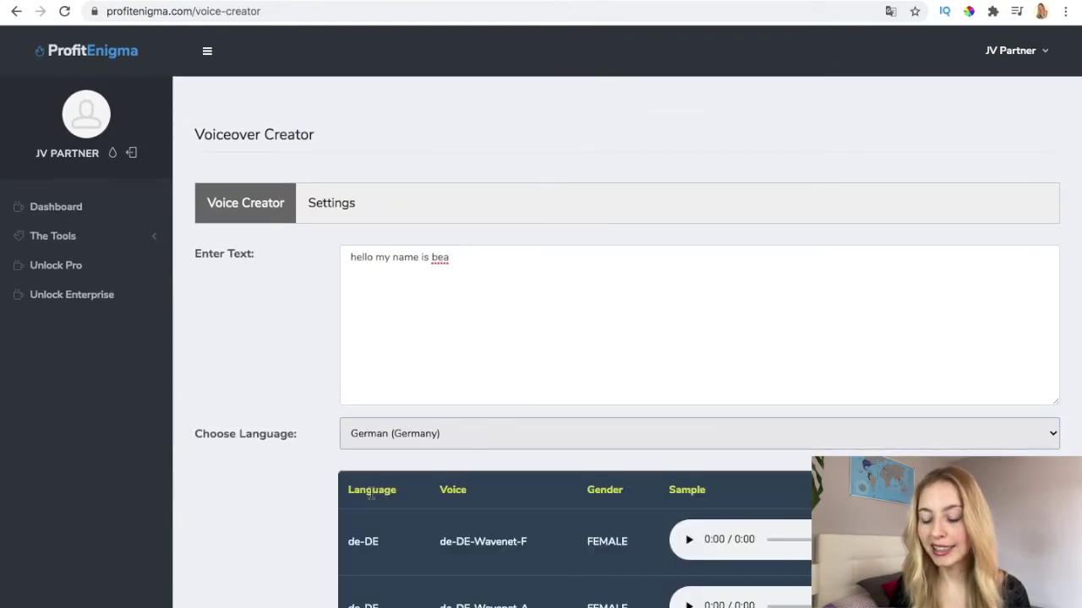
Play the de-DE-Wavenet-F, de-DE-Wavenet-A and de-DE-Wavenet-B voice samples.
scroll(370, 498, down, 3)
click(689, 319)
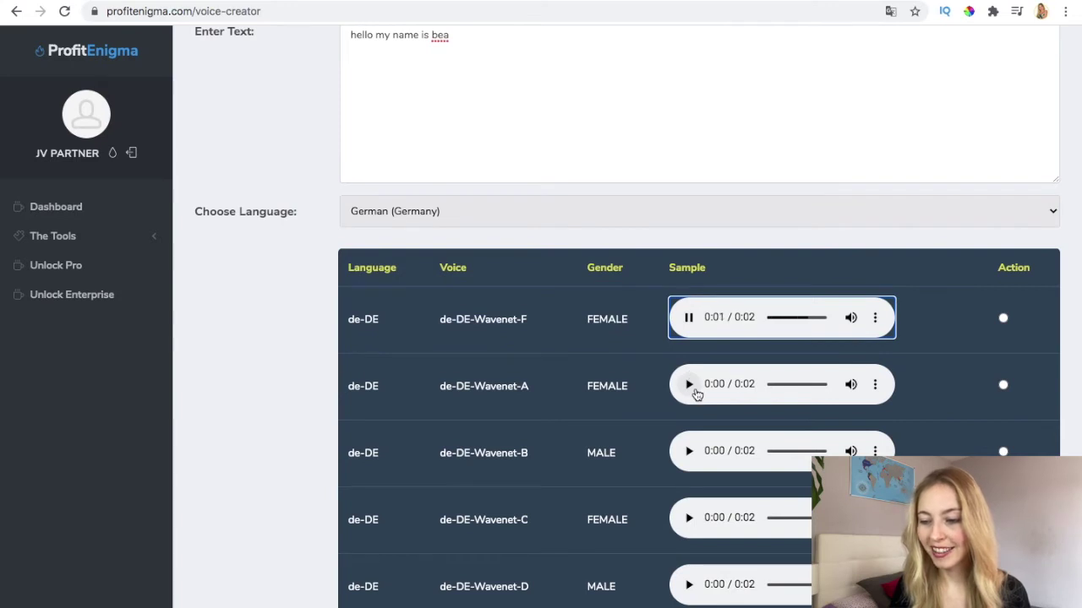
click(690, 387)
click(689, 452)
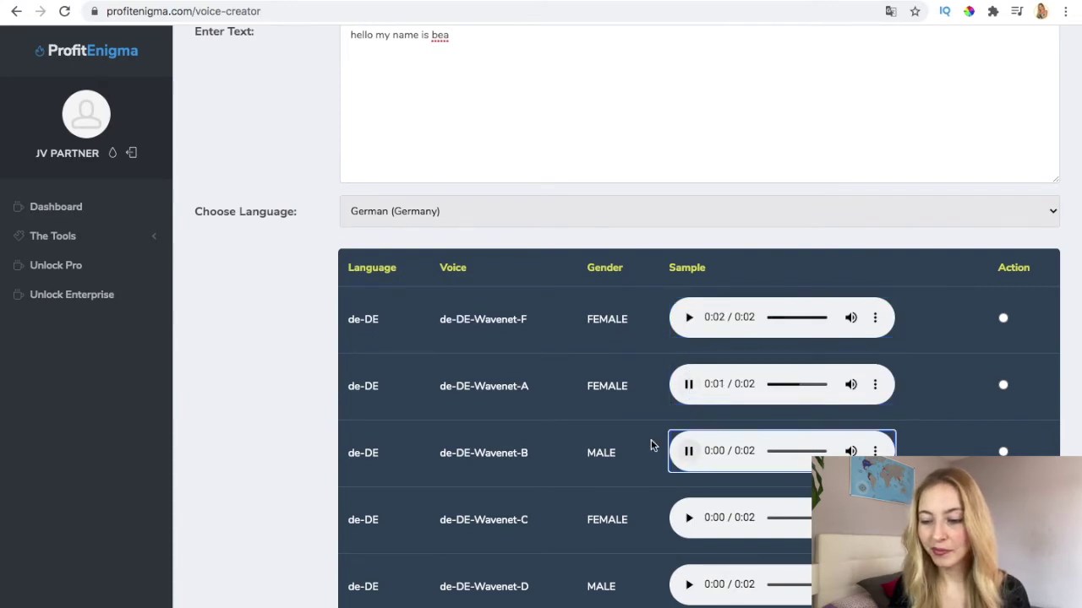
scroll(629, 421, down, 2)
scroll(629, 421, up, 5)
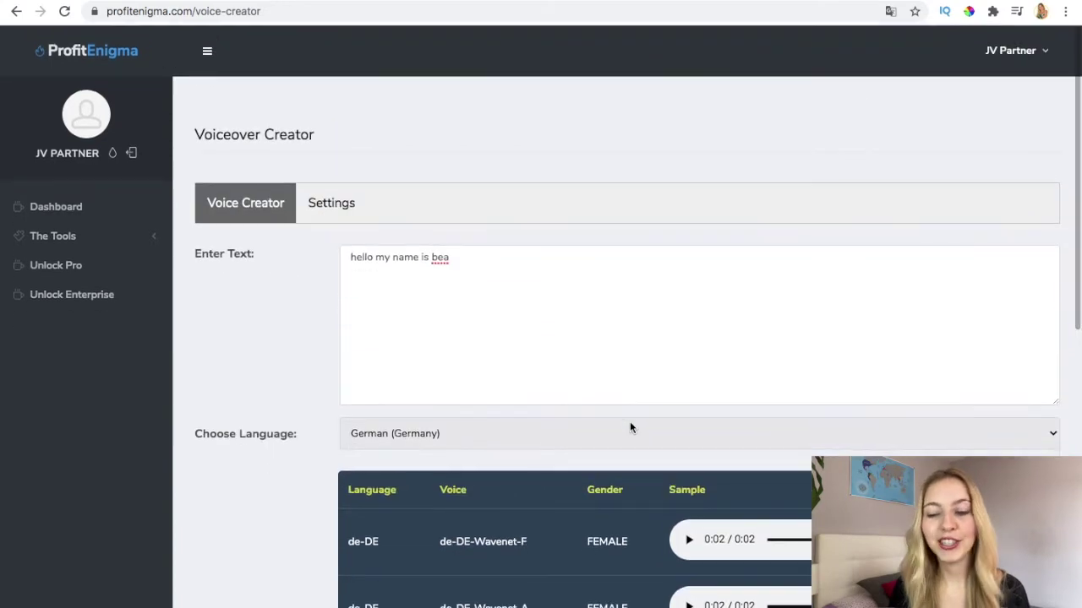
click(105, 236)
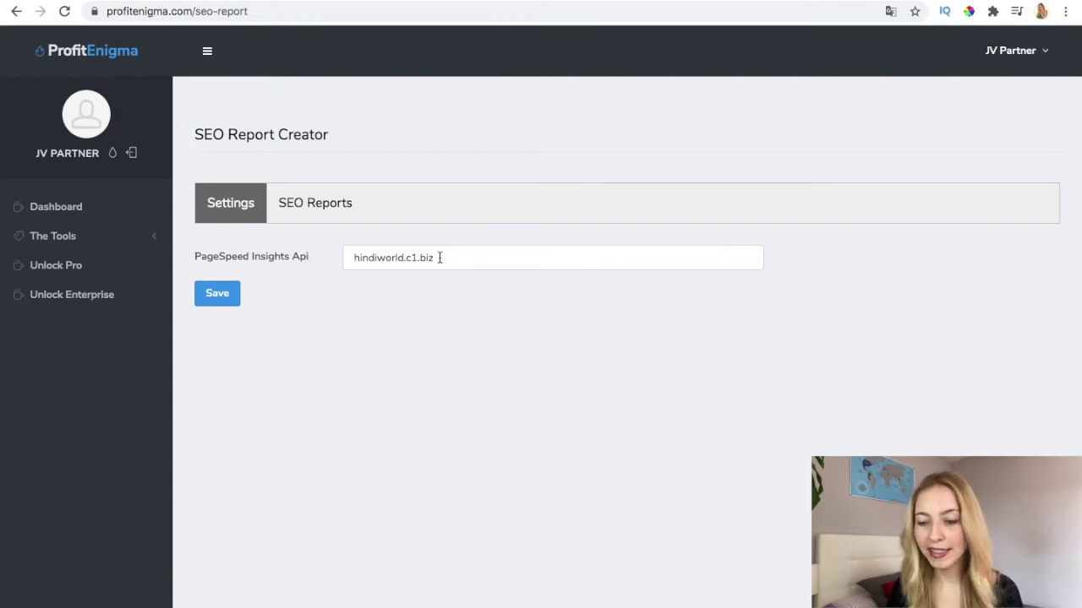
click(307, 212)
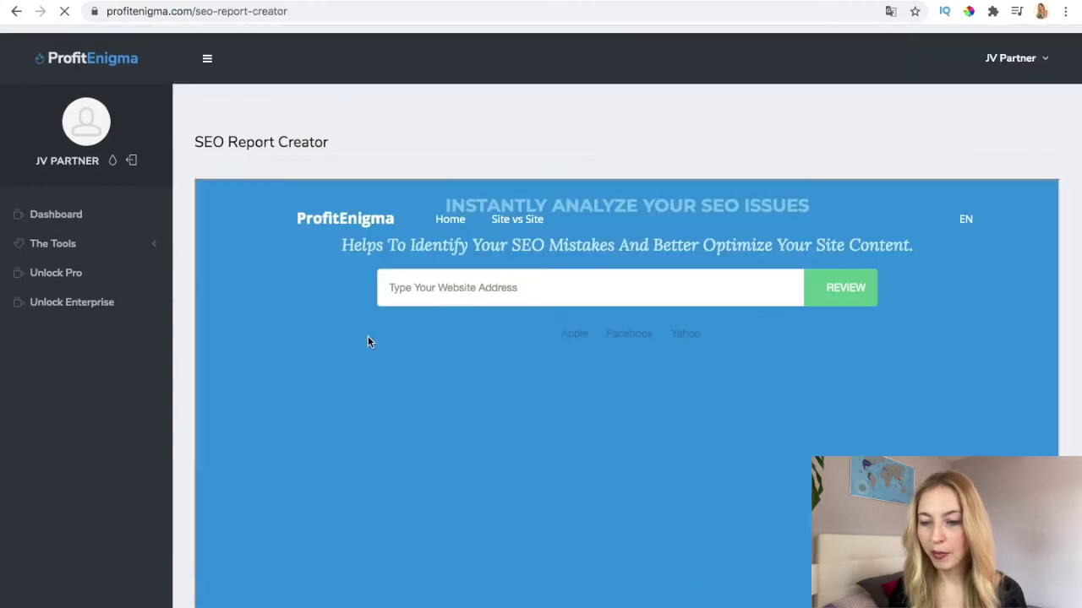
scroll(409, 403, down, 2)
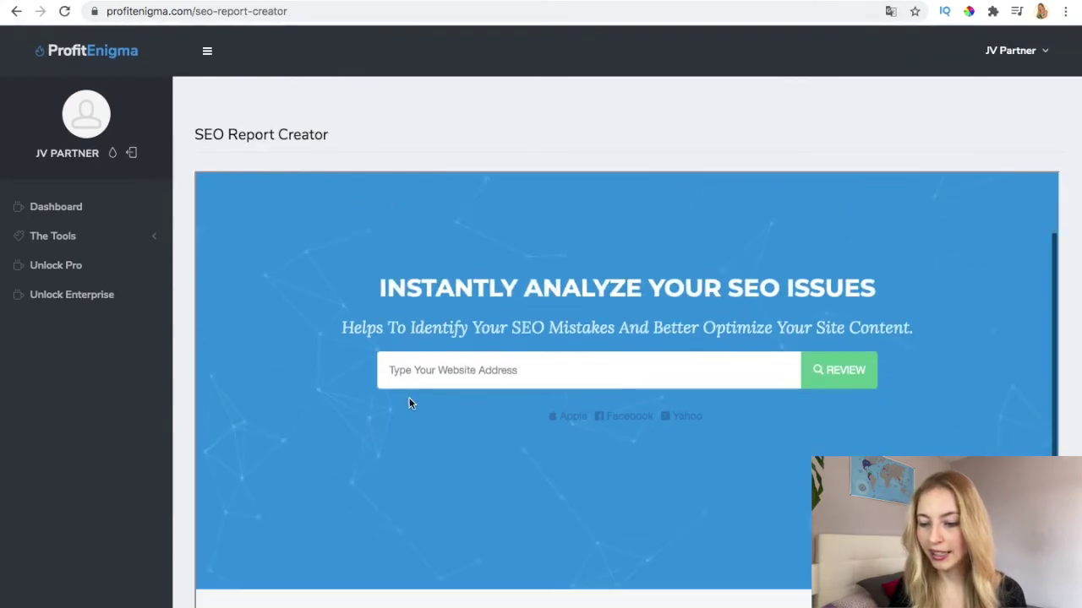
click(436, 370)
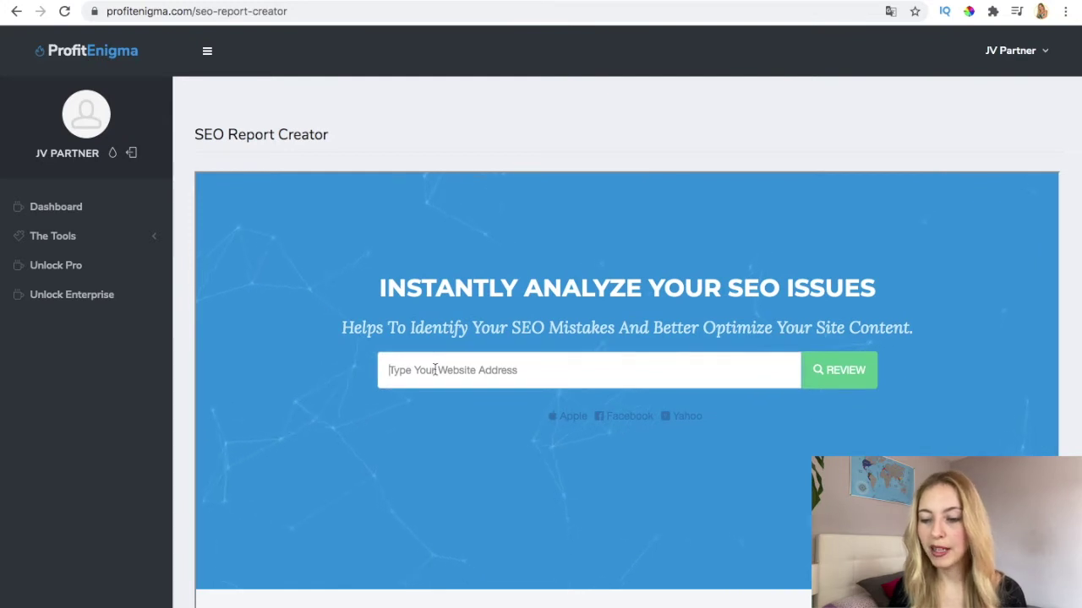
text(u)
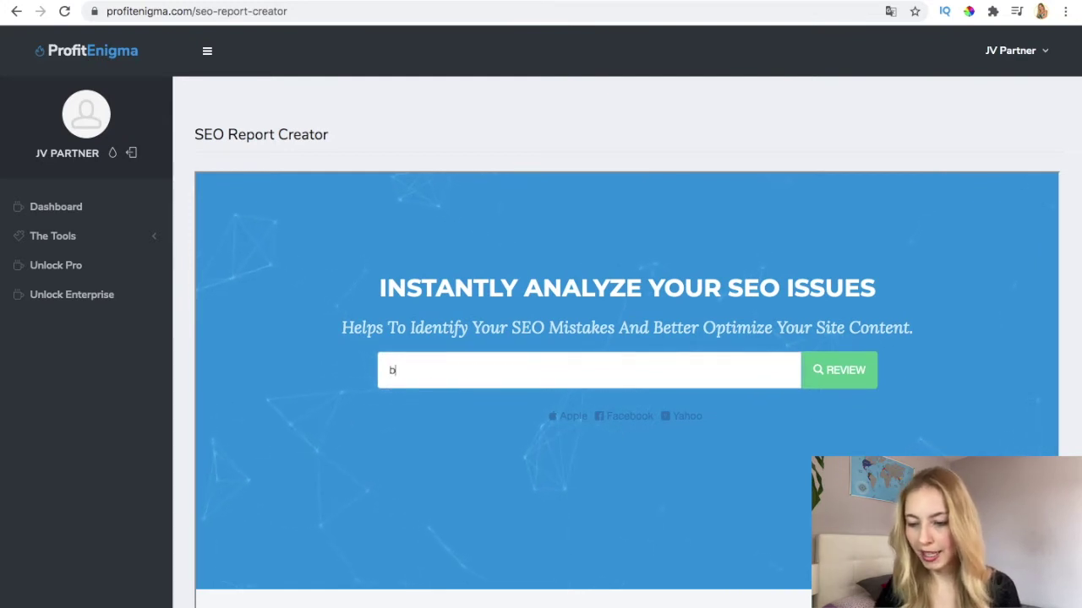
key(BackSpace)
text(beaolalla.c)
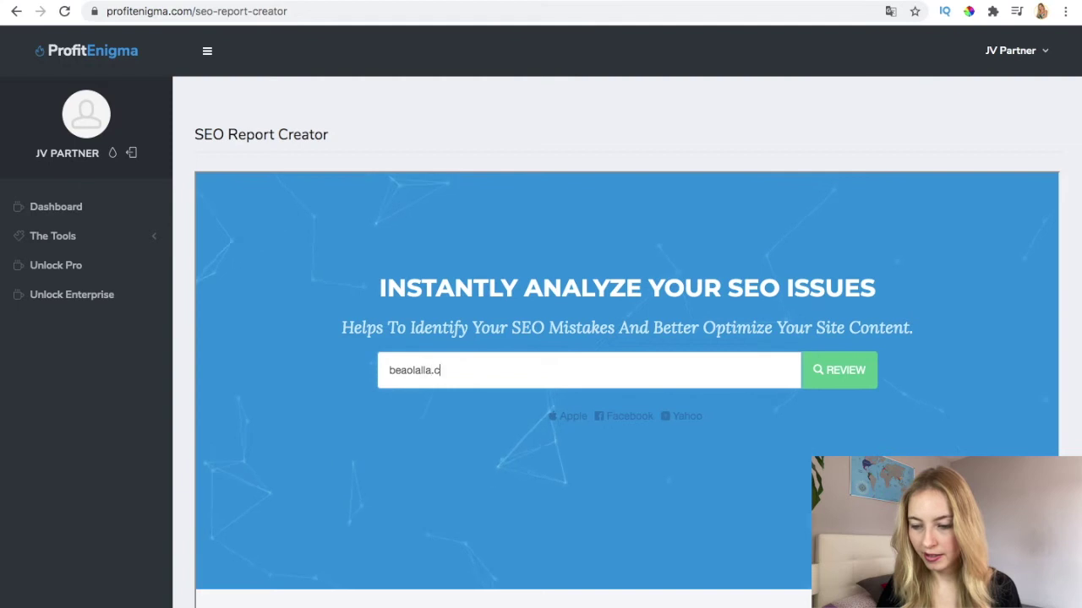
text(om)
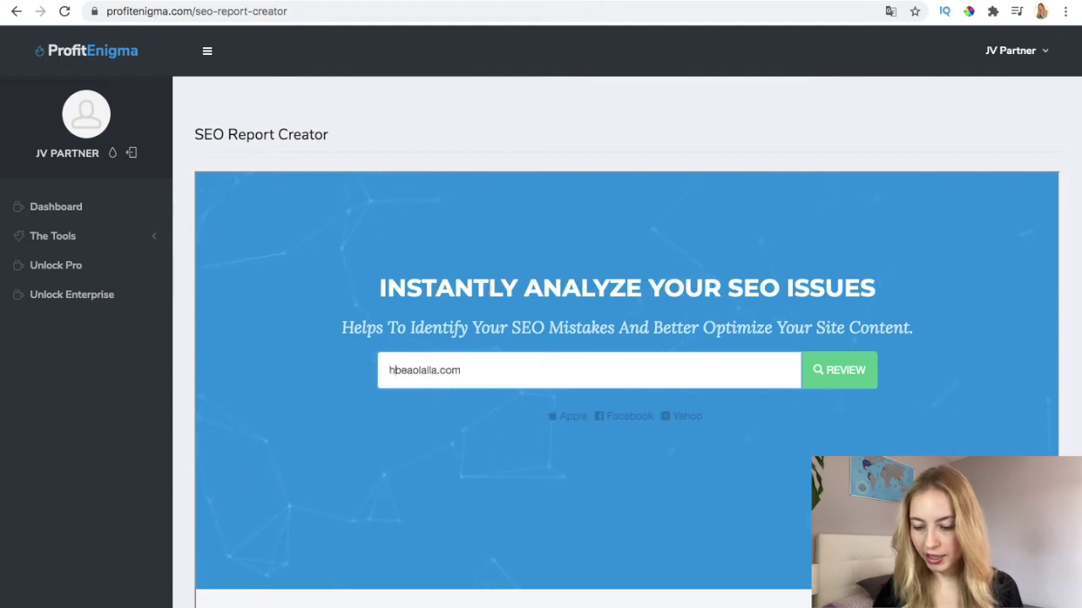
text(http:/)
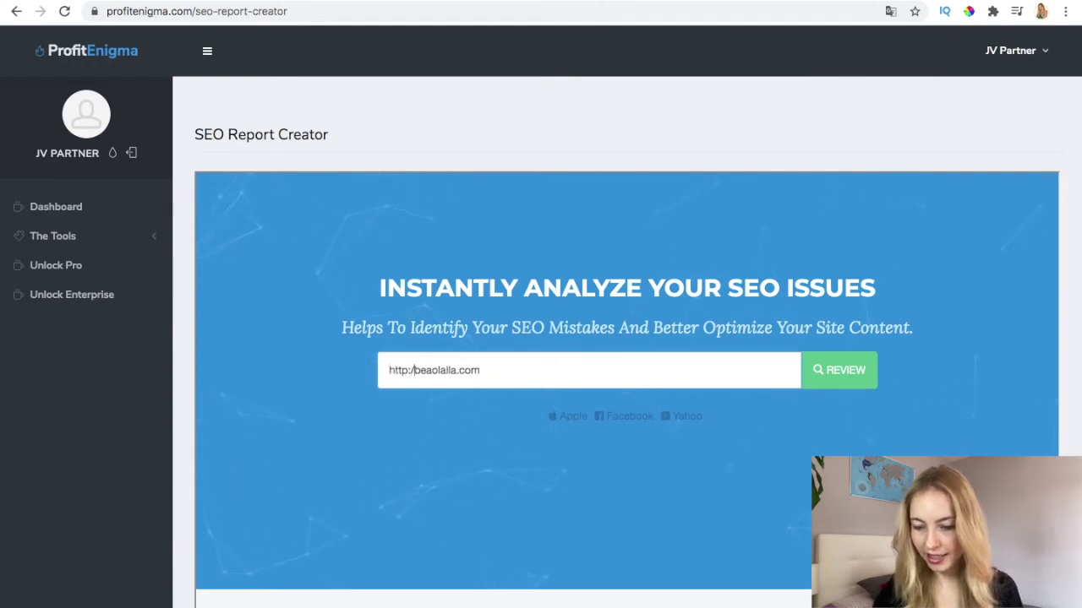
text(/)
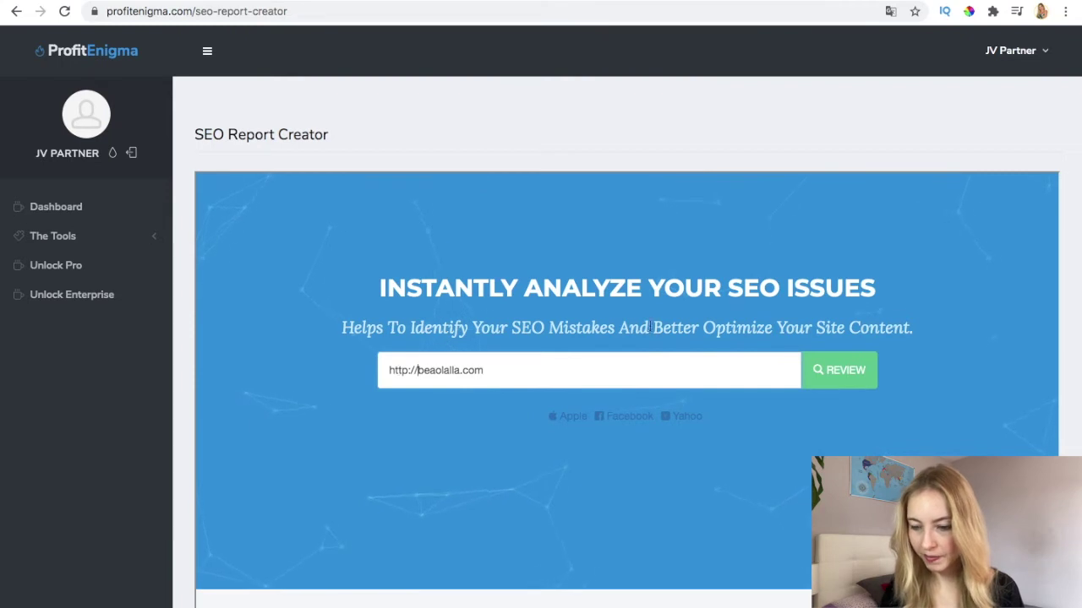
click(865, 382)
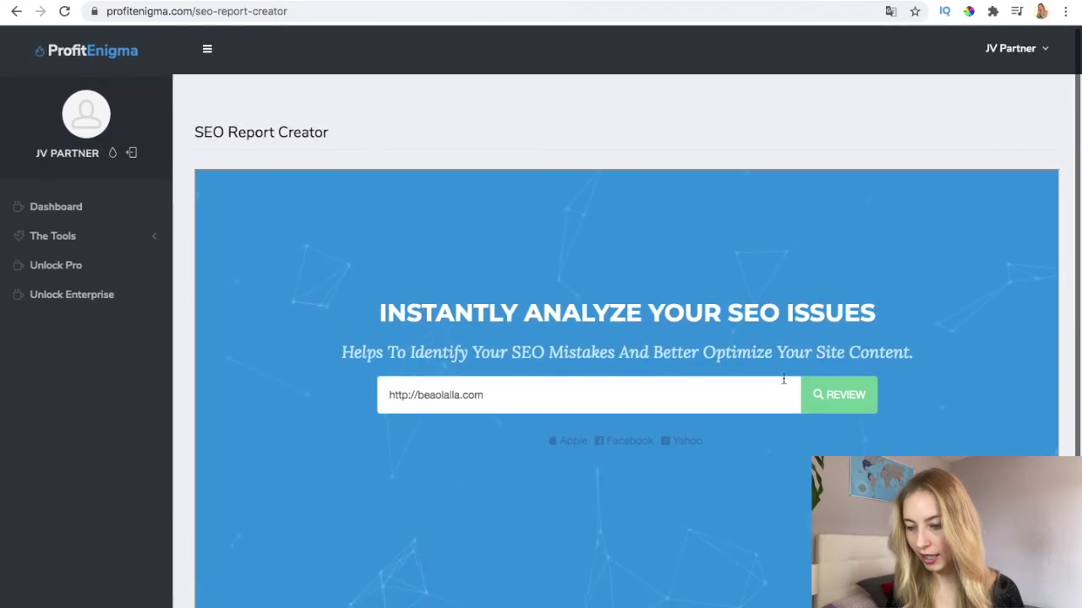
click(823, 404)
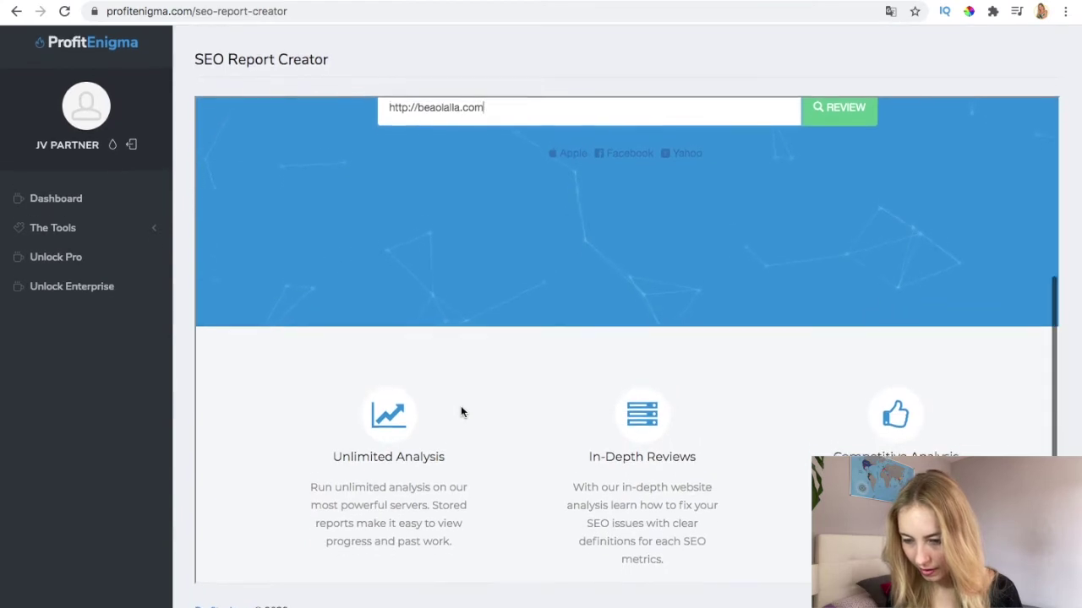
drag(424, 313, 350, 310)
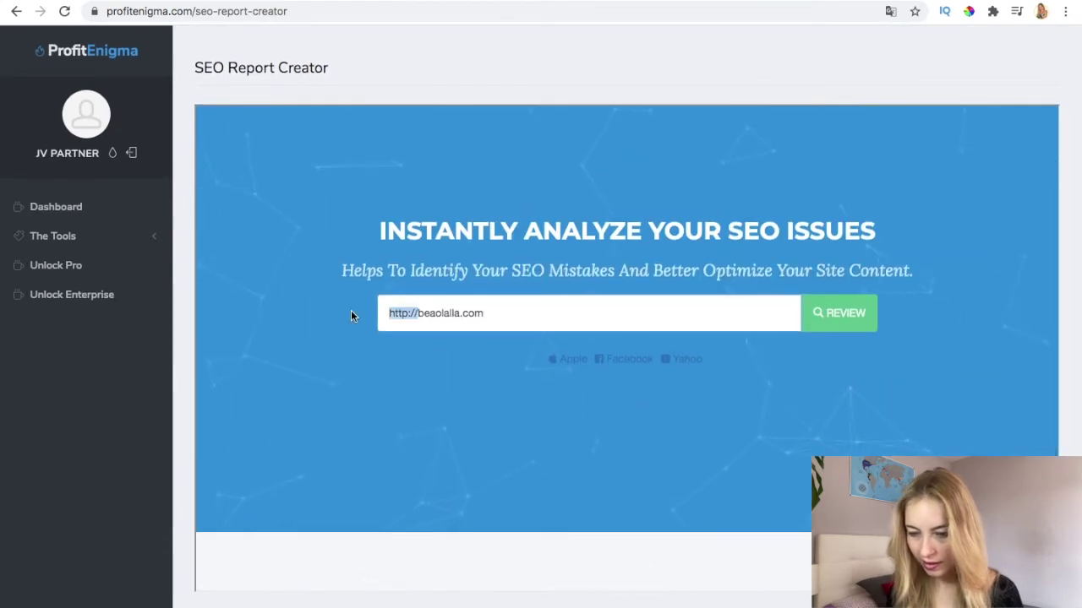
key(BackSpace)
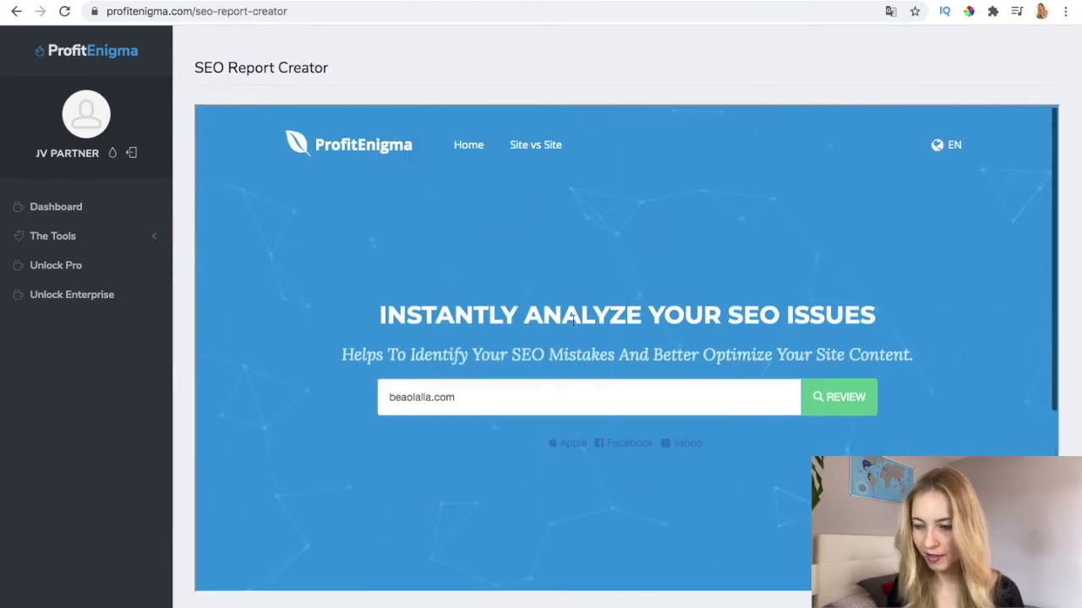
drag(500, 400, 432, 398)
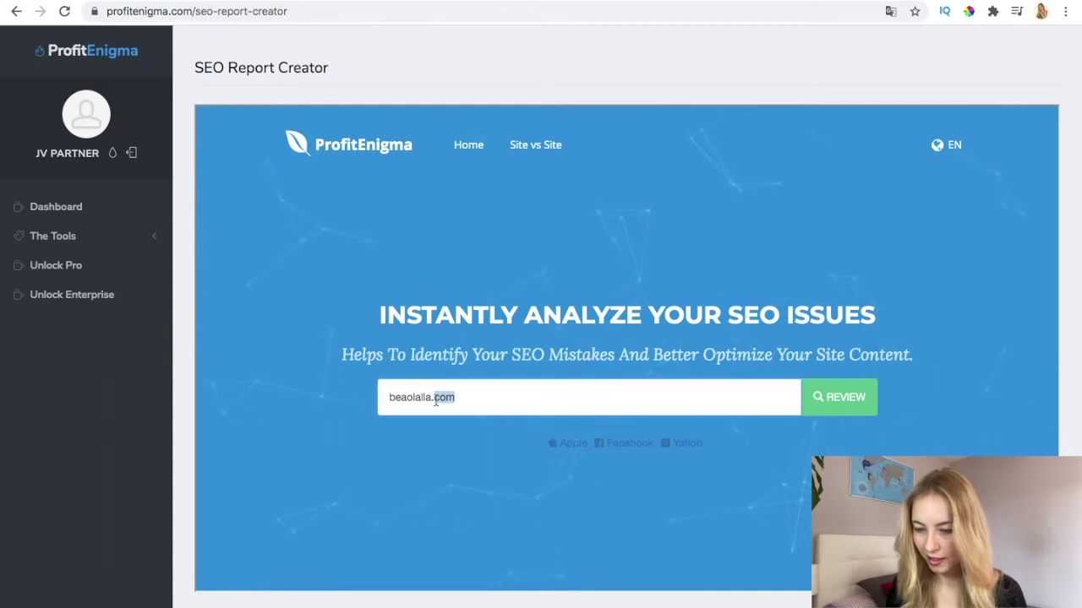
key(BackSpace)
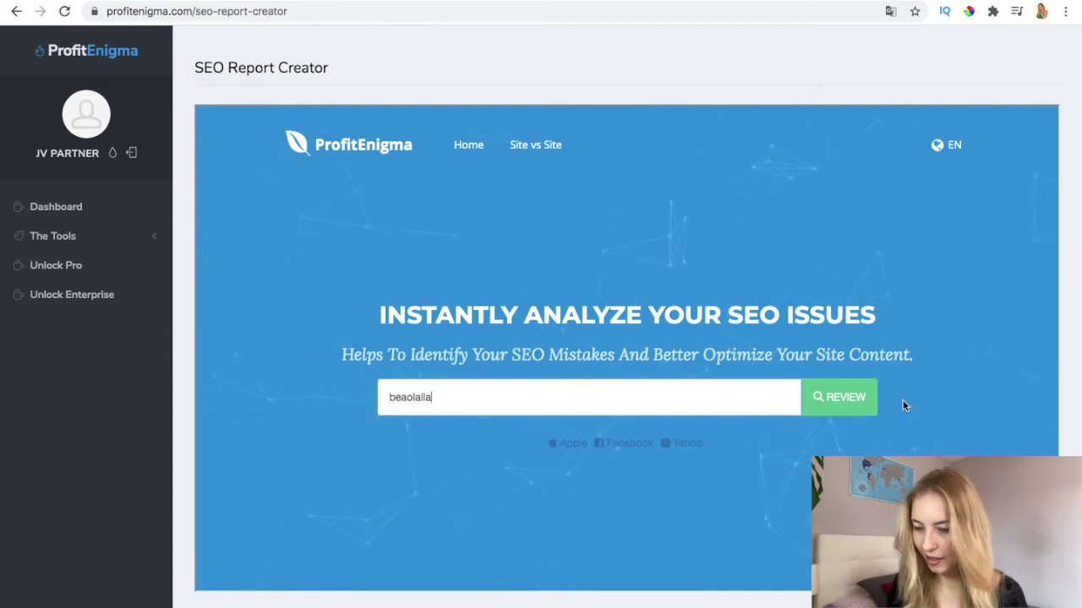
click(845, 397)
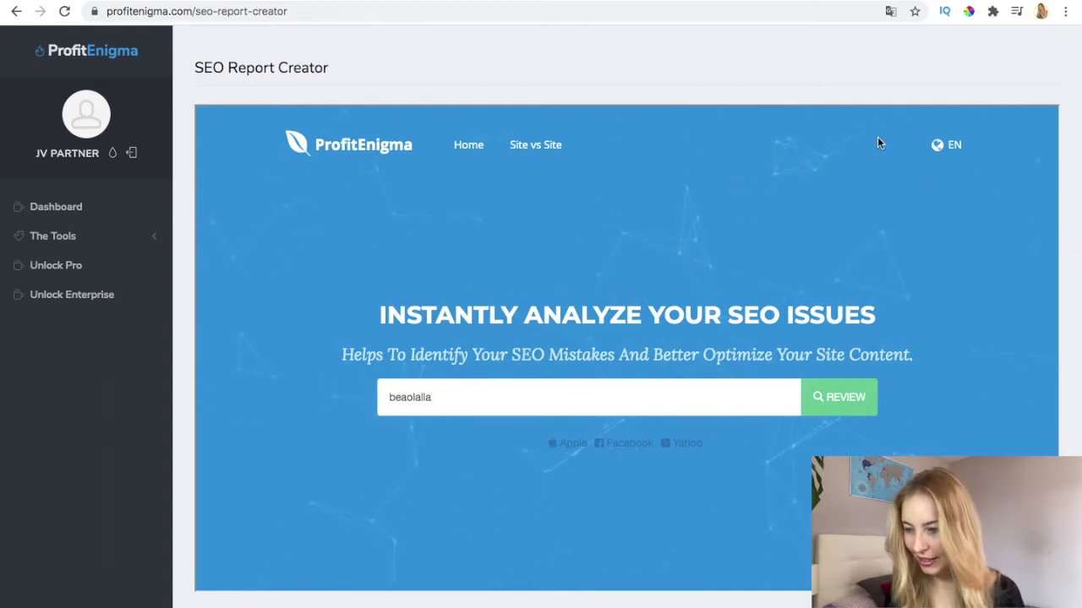
click(473, 145)
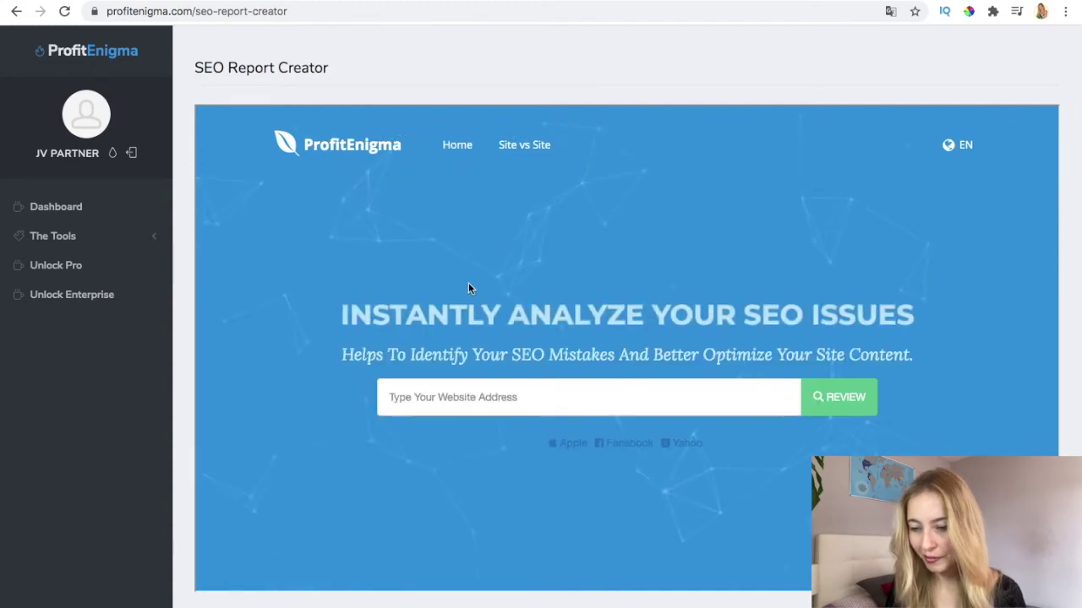
click(442, 399)
text(beaol)
text(xle.com)
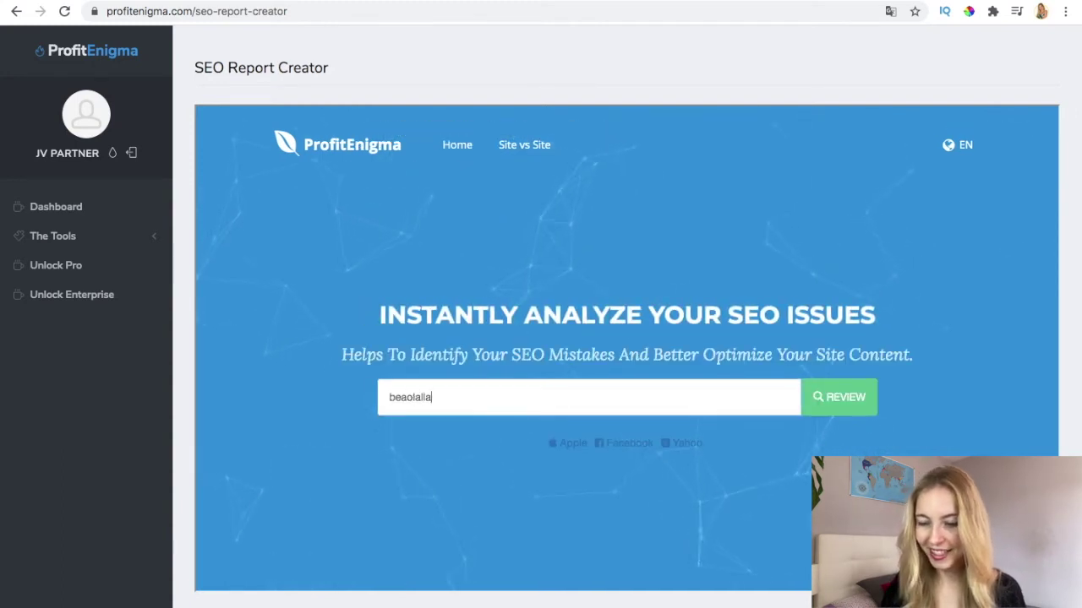
click(838, 397)
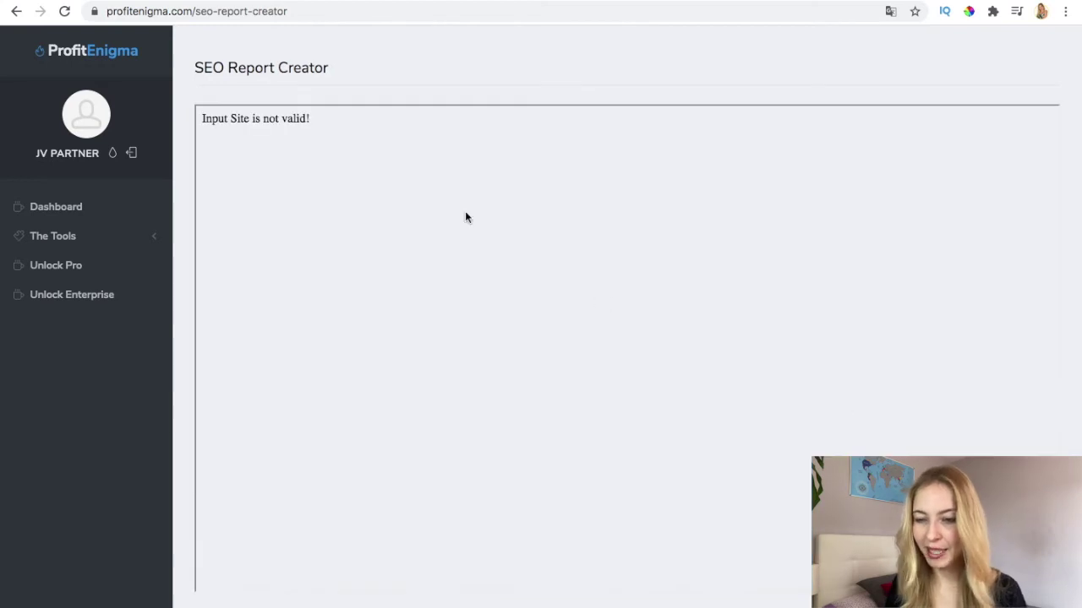
click(16, 11)
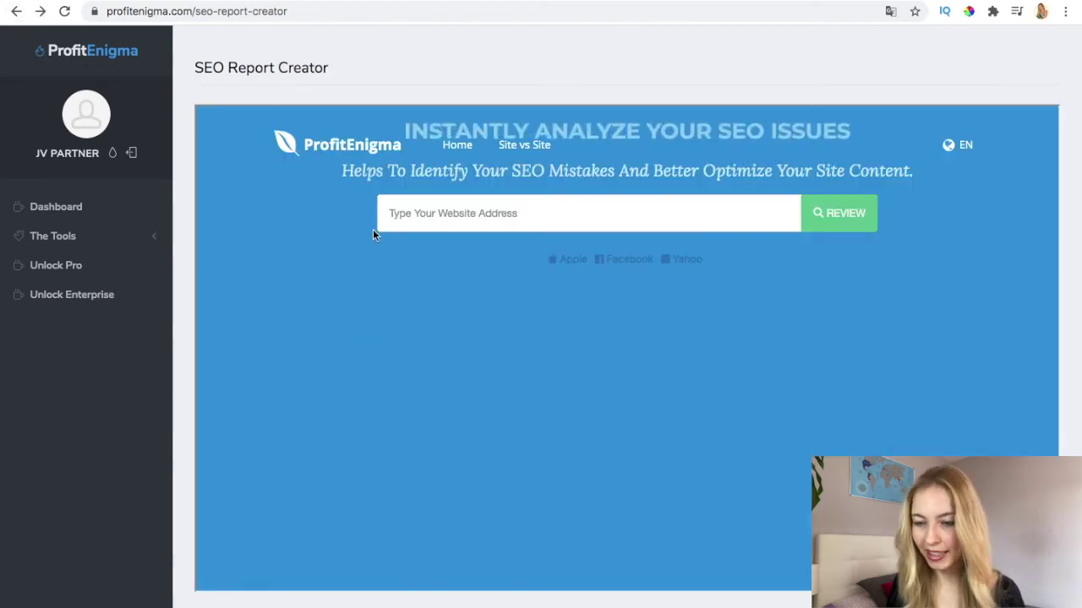
click(429, 397)
text(h)
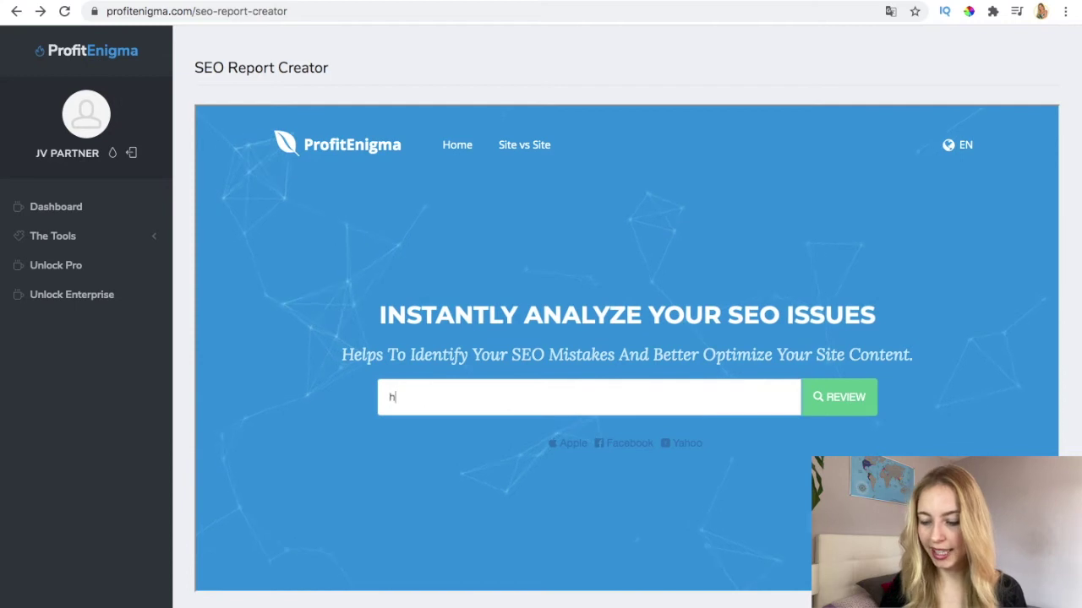
text(ttp:)
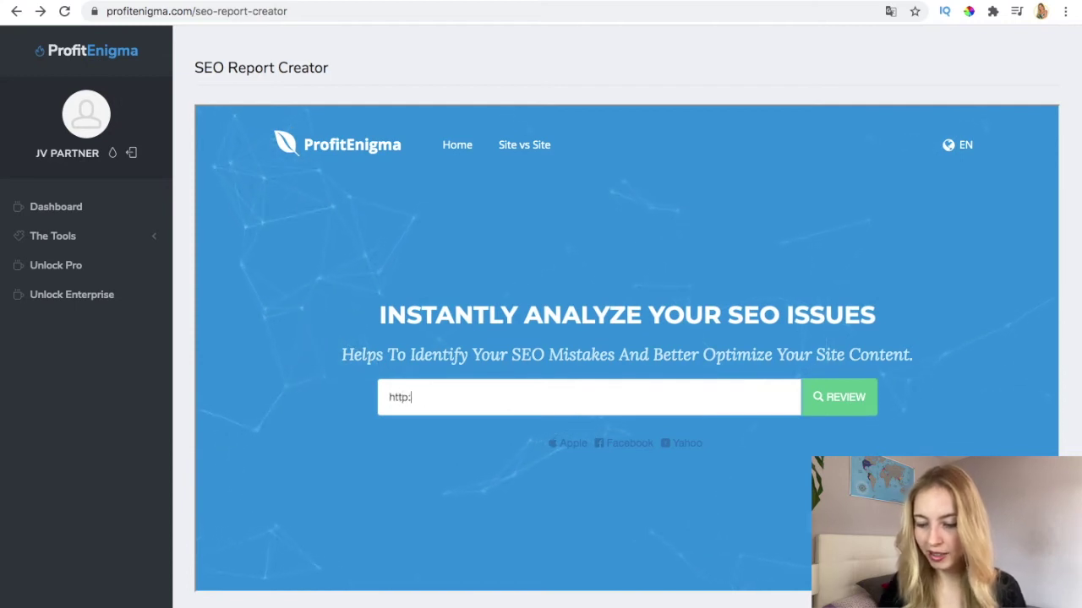
text(//beaolalla.com)
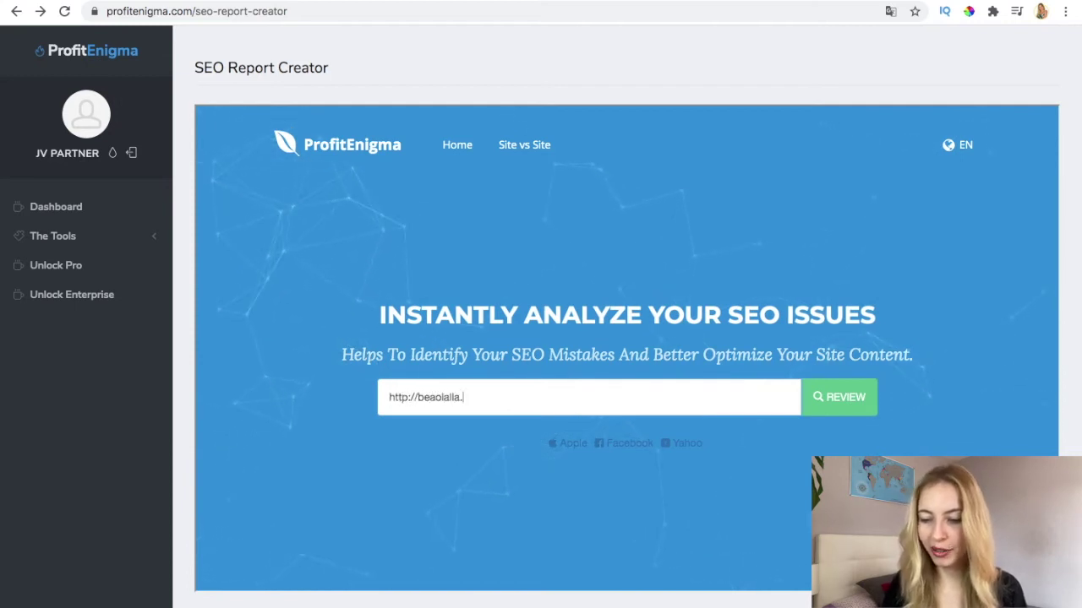
click(847, 409)
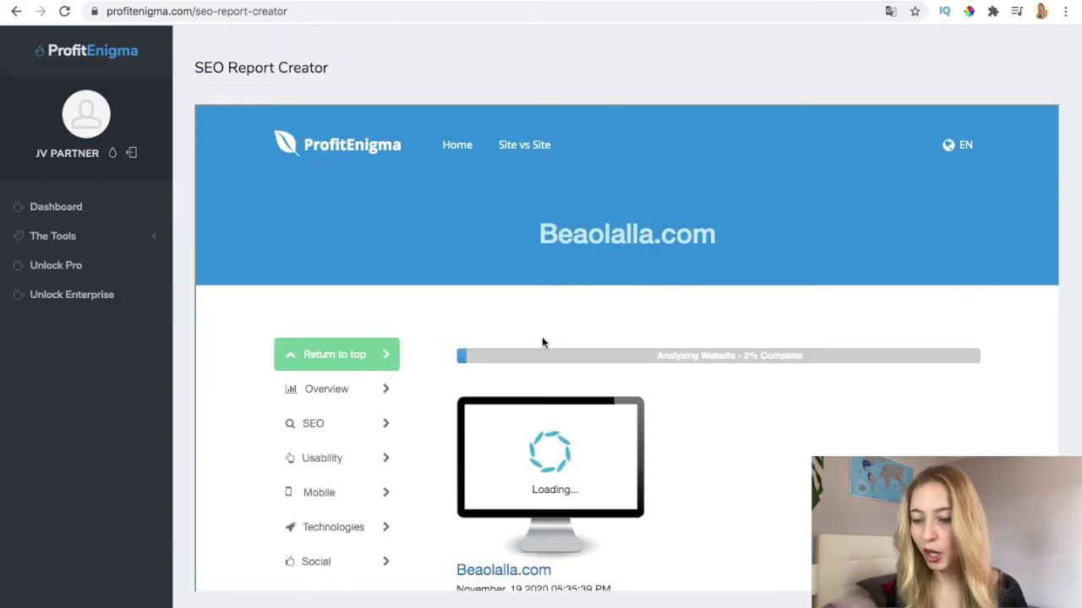
Scroll through the beaolalla.com Overview score and SEO findings down to sitemap, robots.txt and clean URLs.
scroll(542, 341, down, 3)
scroll(542, 341, down, 1)
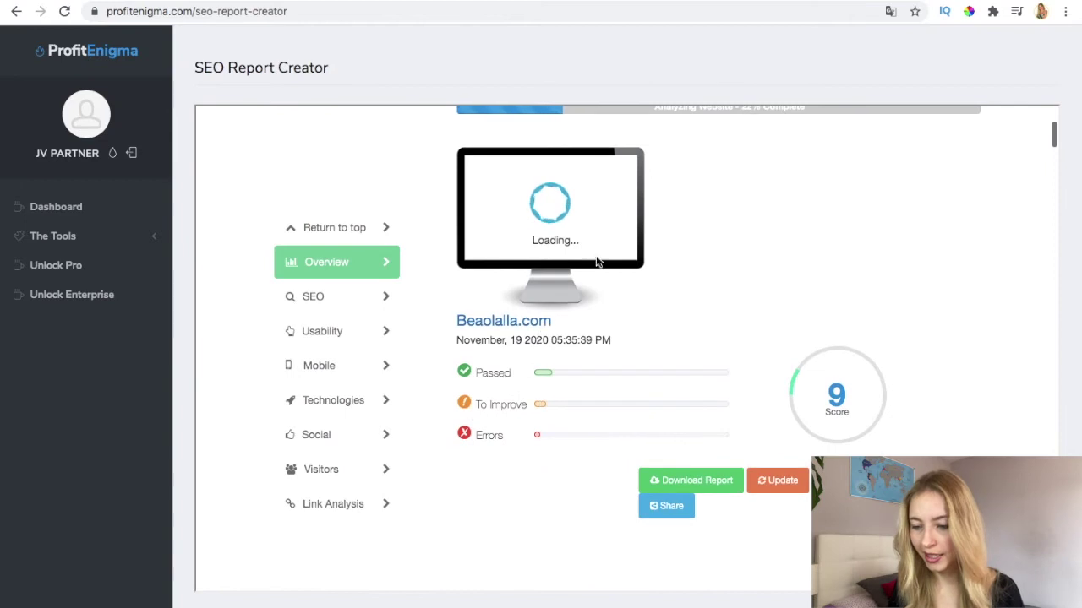
scroll(561, 380, up, 2)
scroll(560, 380, down, 3)
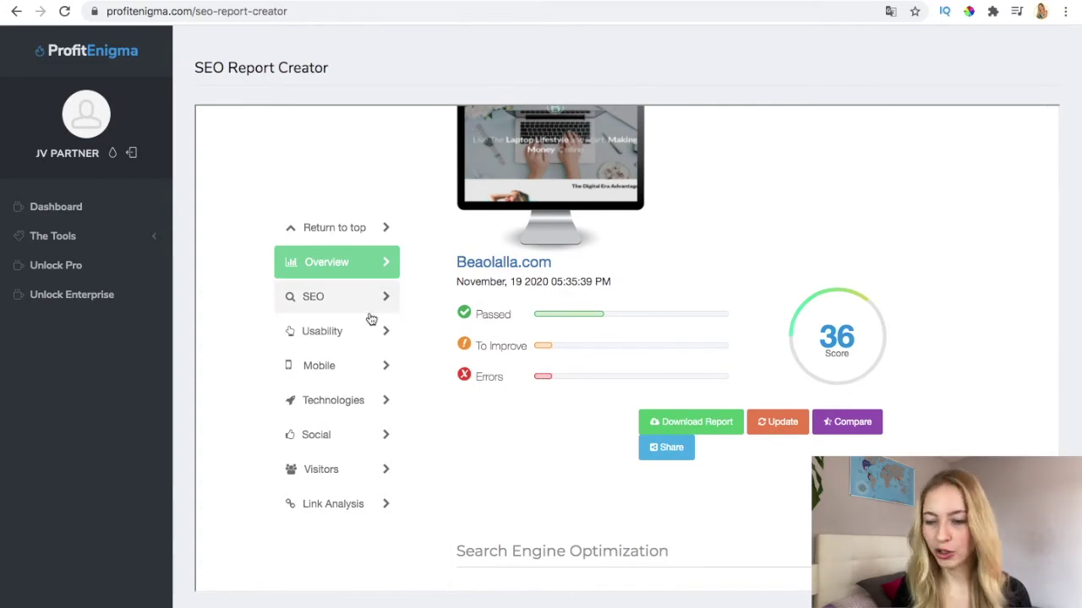
scroll(589, 459, down, 5)
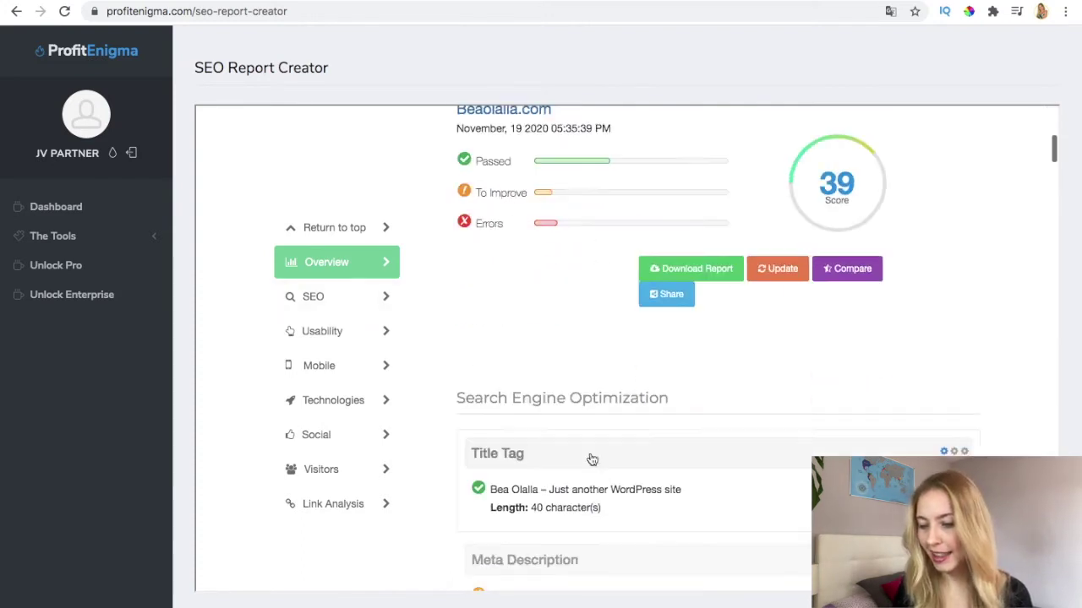
scroll(592, 459, up, 3)
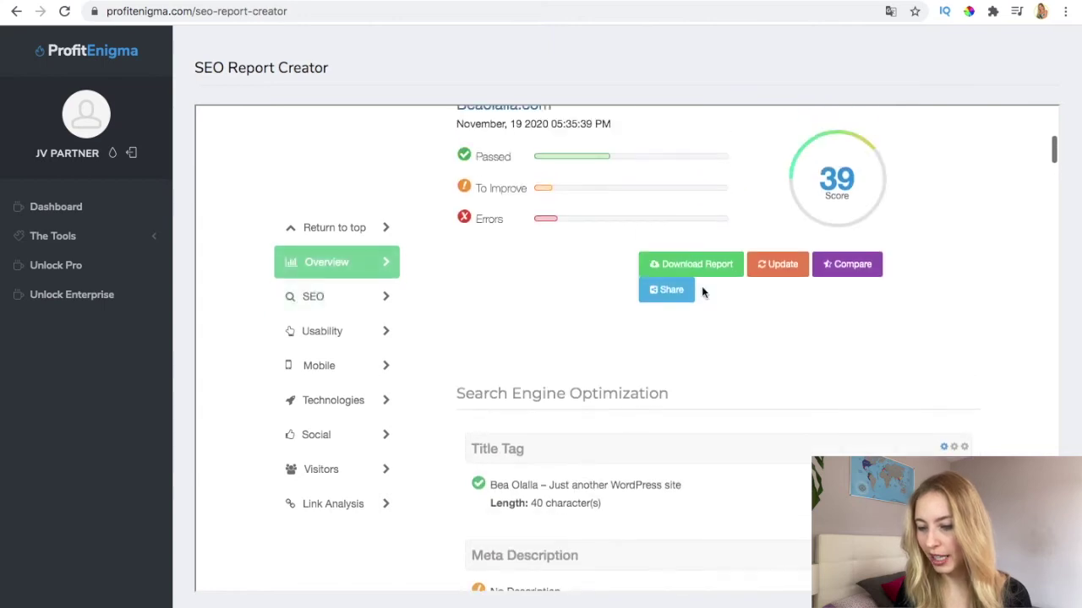
scroll(586, 273, down, 3)
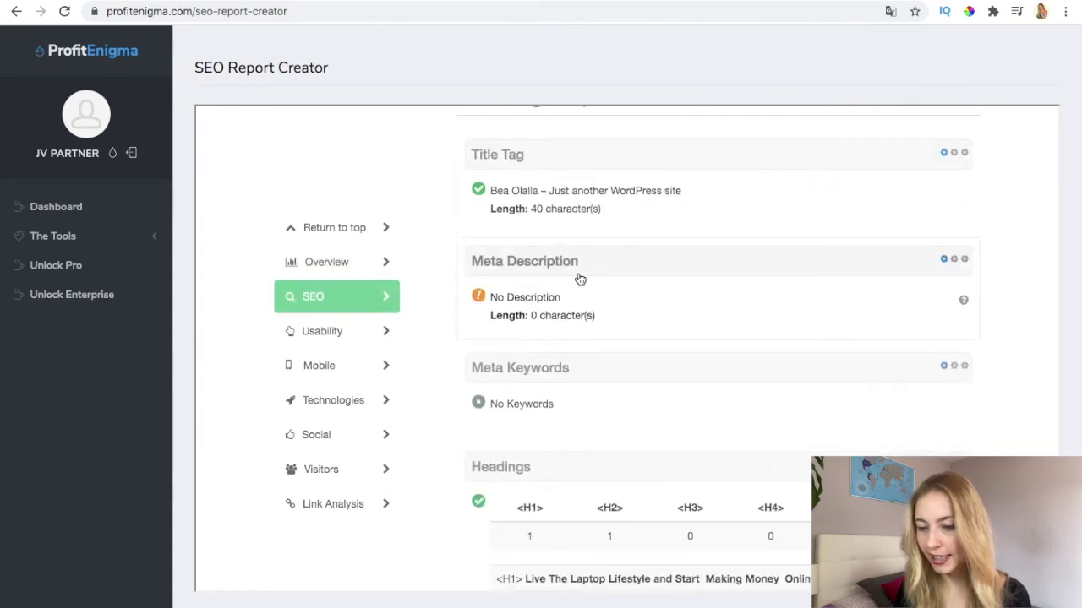
scroll(617, 320, down, 1)
scroll(591, 308, down, 1)
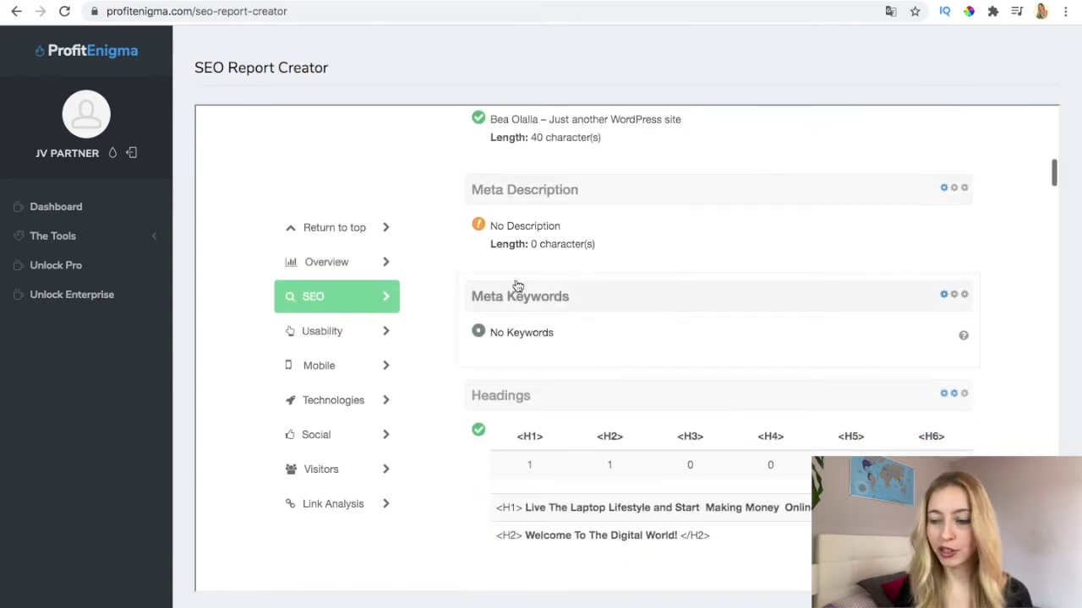
scroll(582, 338, down, 4)
scroll(575, 402, down, 8)
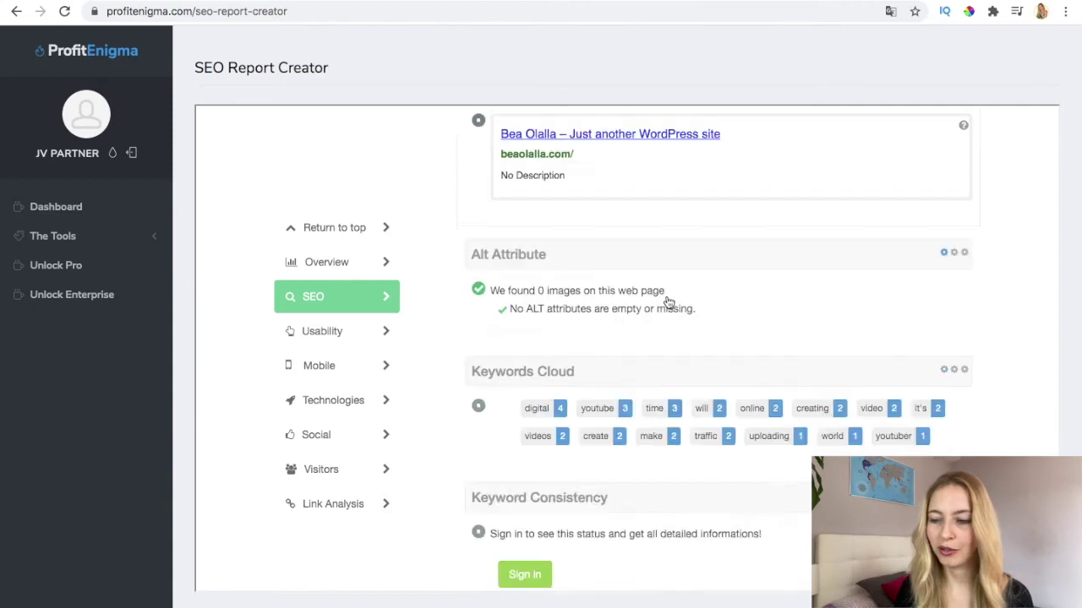
scroll(668, 303, down, 2)
scroll(657, 309, down, 2)
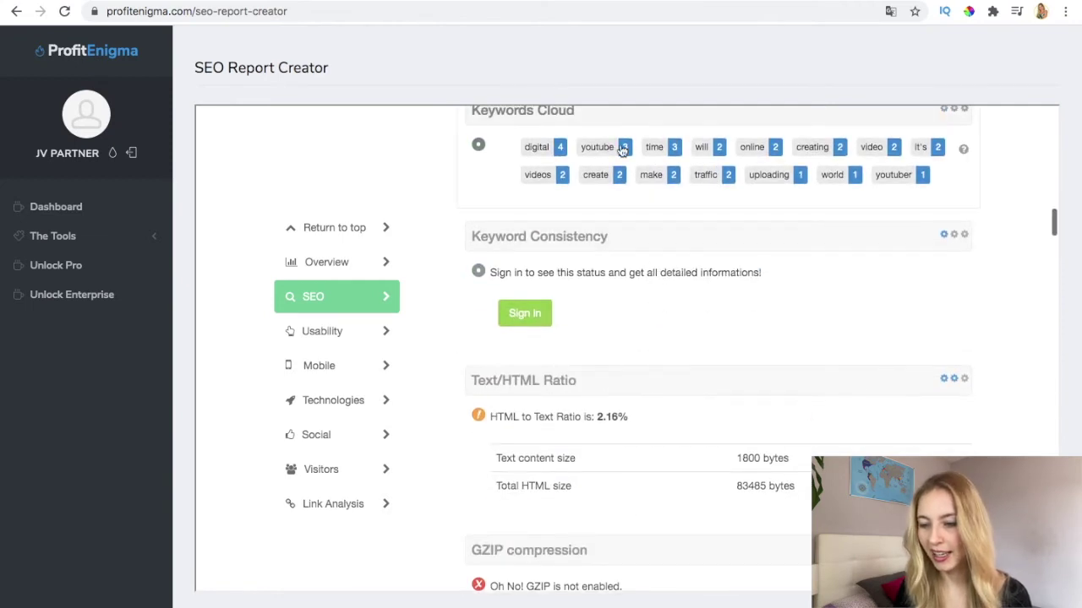
scroll(502, 164, down, 2)
scroll(615, 410, down, 4)
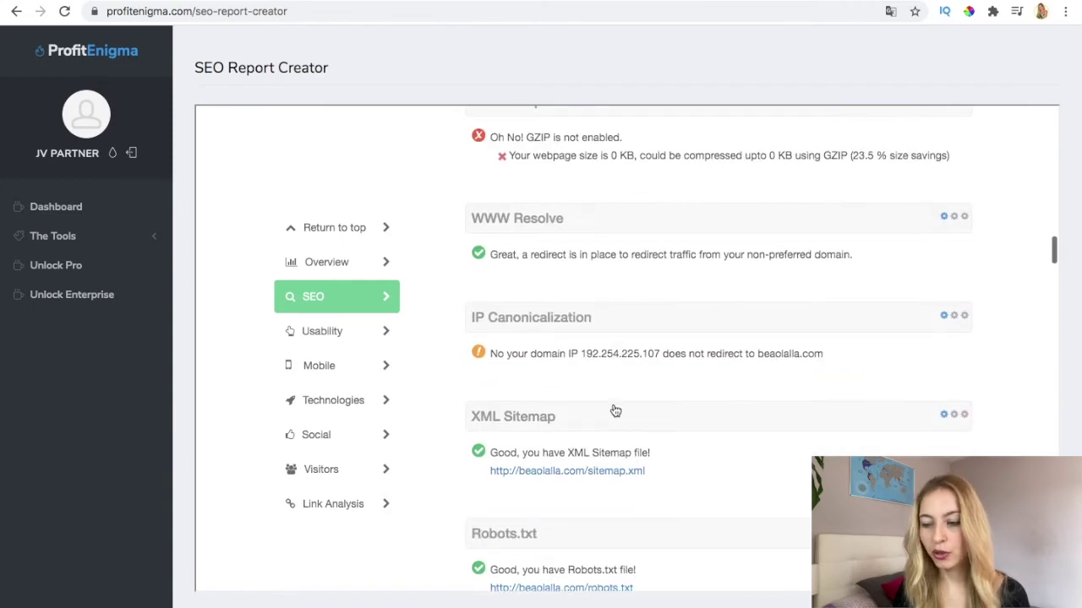
scroll(615, 410, down, 3)
scroll(476, 357, down, 5)
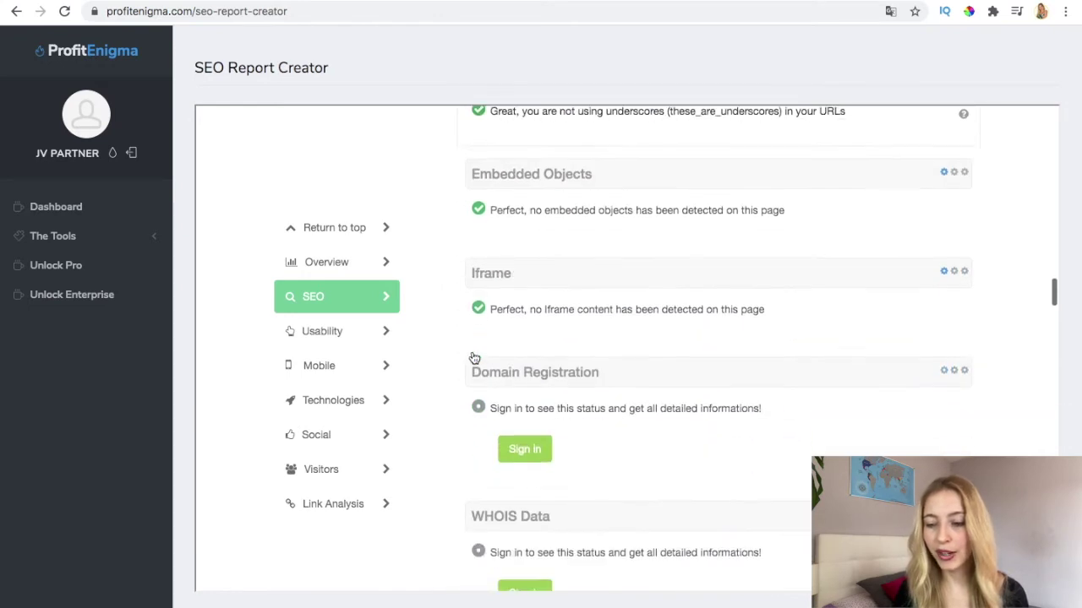
scroll(475, 357, down, 14)
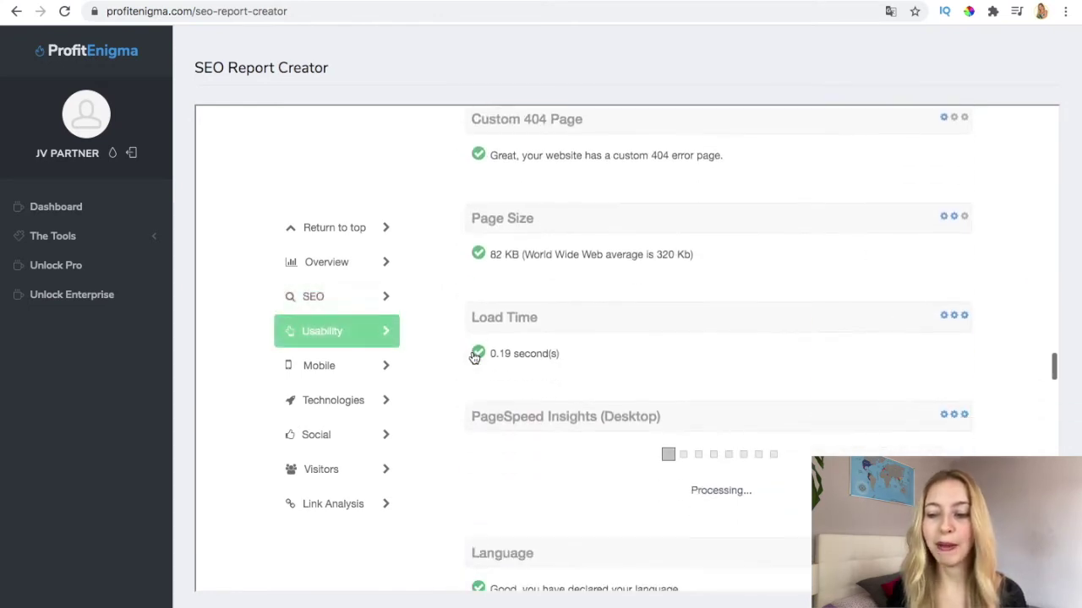
scroll(475, 358, down, 2)
scroll(475, 357, up, 20)
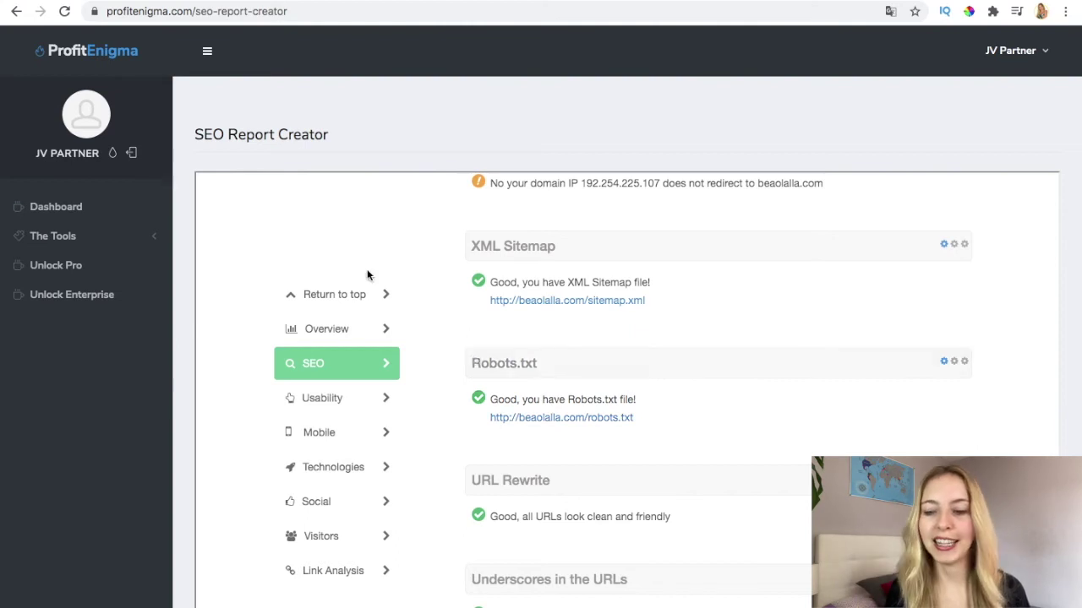
click(140, 238)
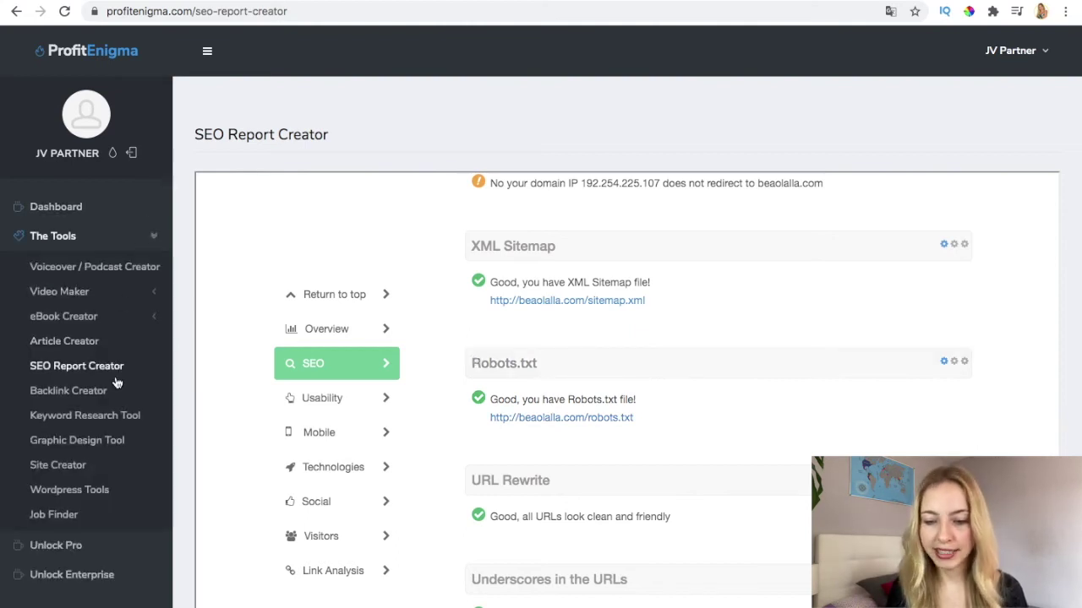
click(84, 441)
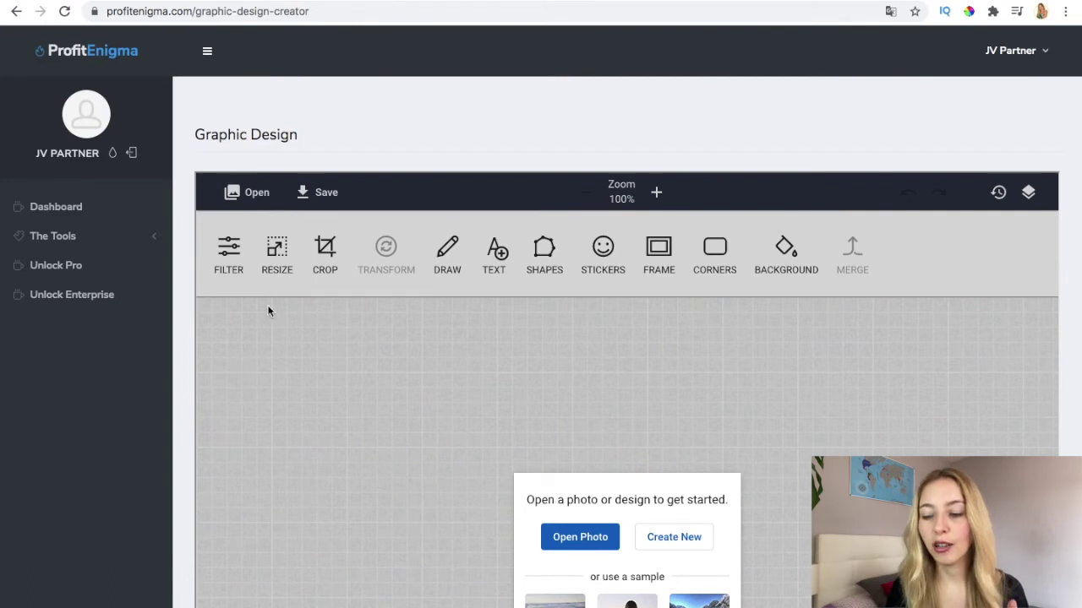
scroll(268, 307, down, 1)
scroll(264, 290, down, 2)
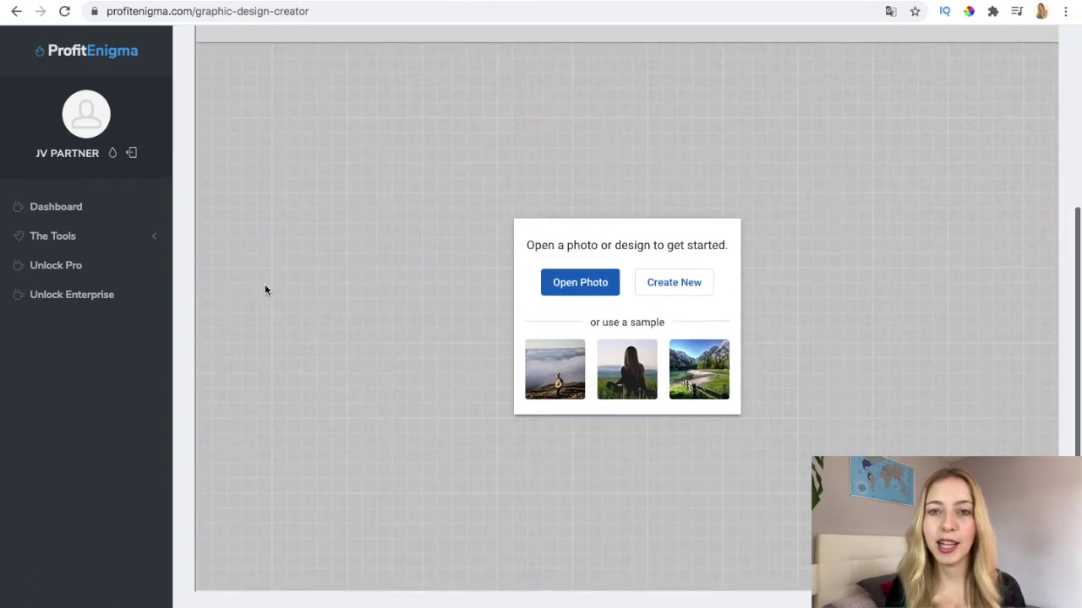
scroll(265, 290, up, 2)
scroll(264, 290, up, 1)
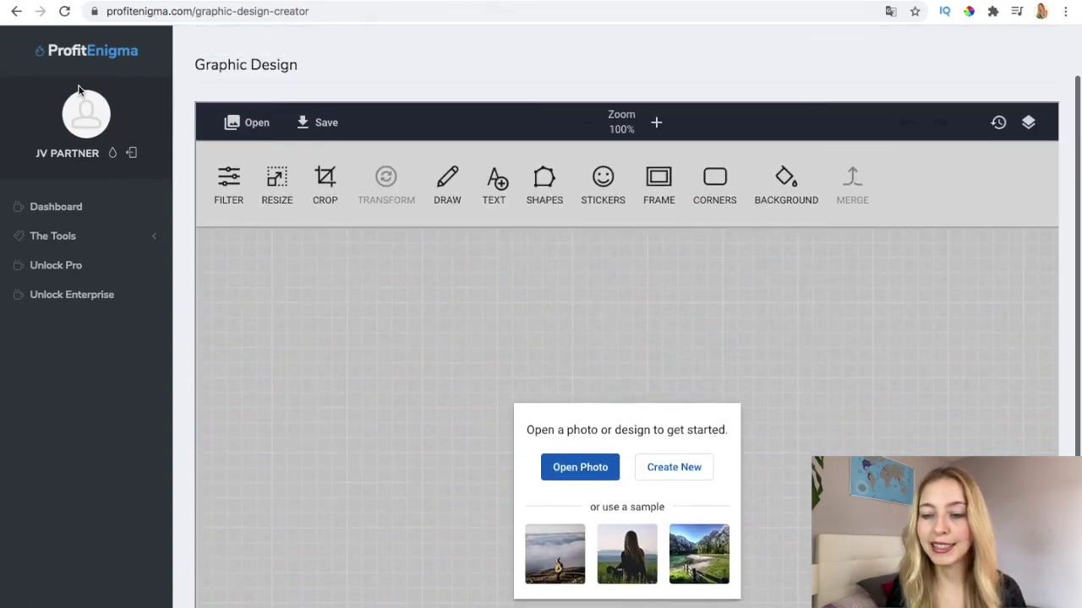
click(17, 11)
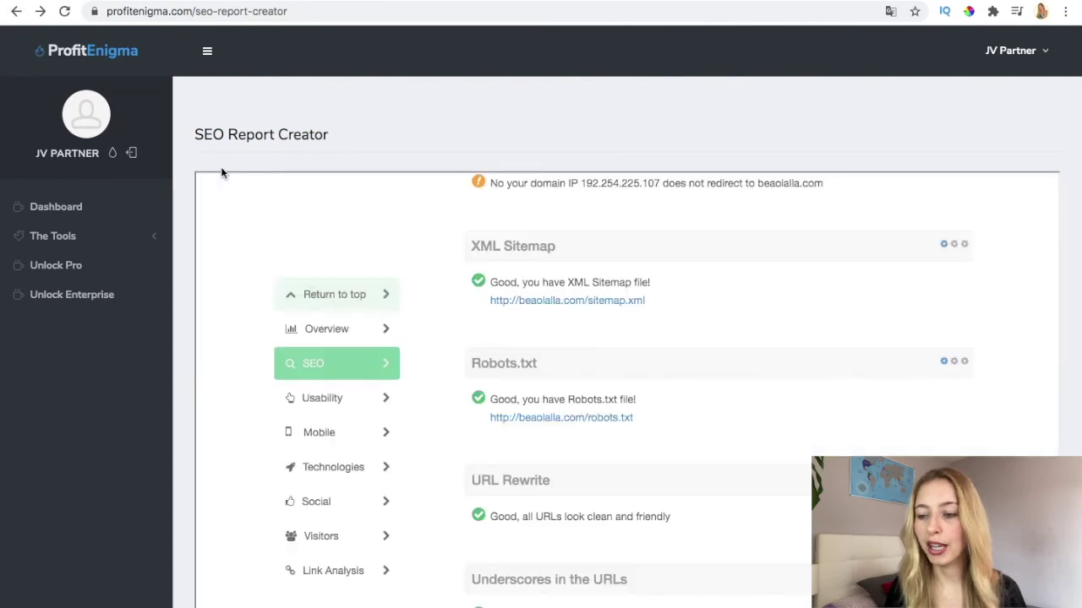
scroll(657, 429, down, 5)
scroll(656, 430, up, 3)
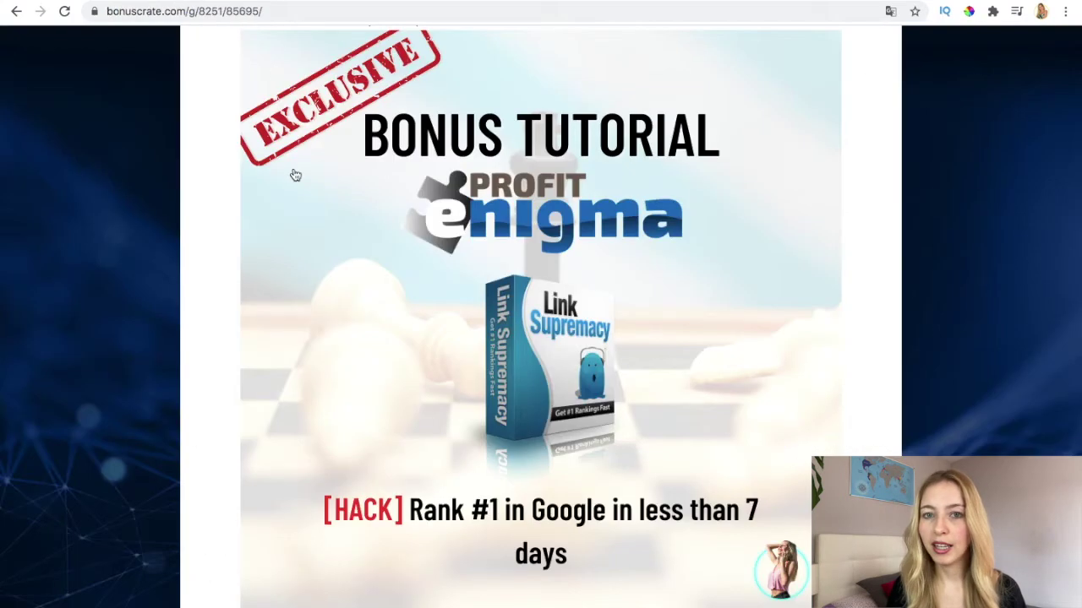
Mute the sound and scroll up to the Proven Funnel: $17 / $15 (DS) front end plus five upsells.
key(XF86AudioMute)
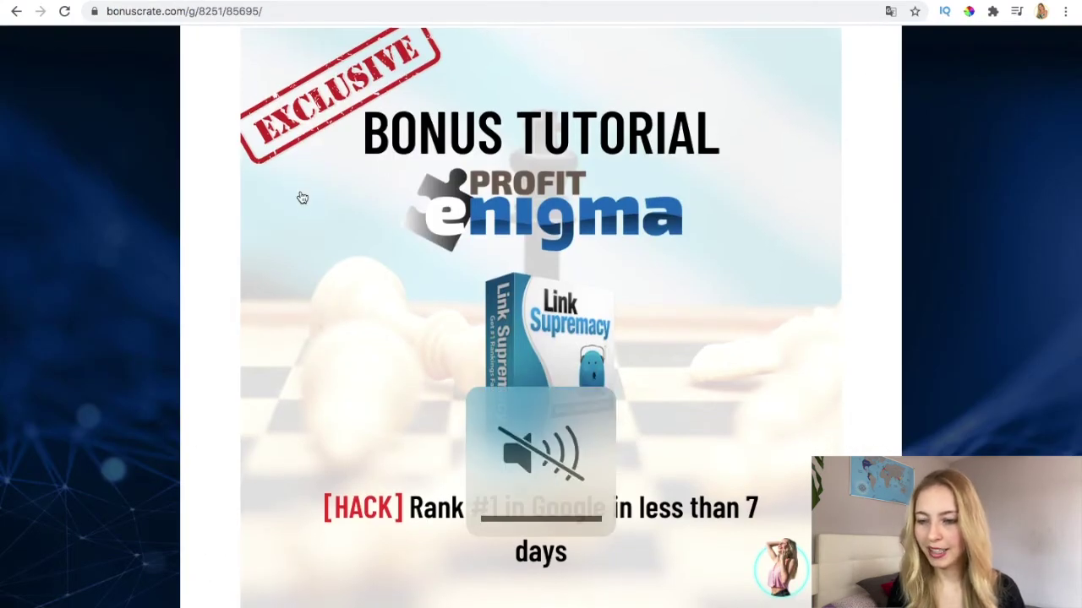
scroll(302, 198, up, 20)
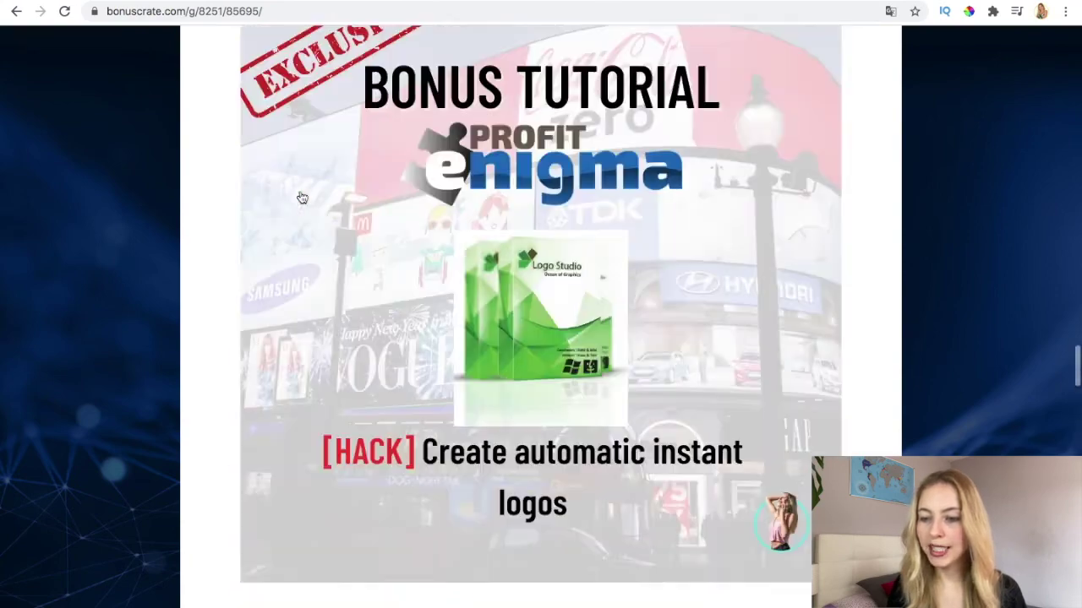
scroll(301, 198, up, 20)
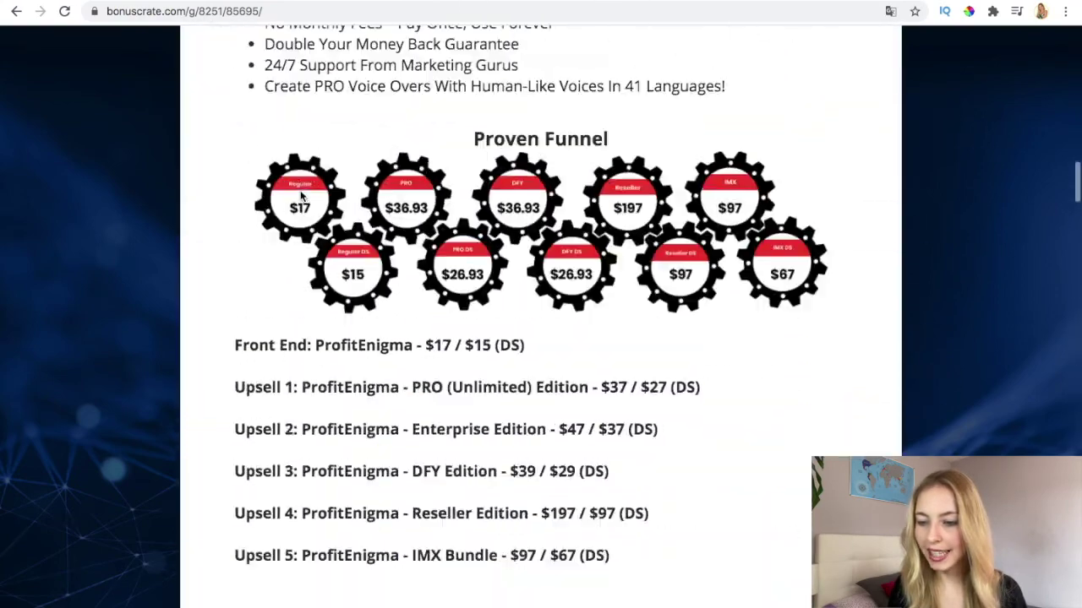
scroll(302, 197, down, 1)
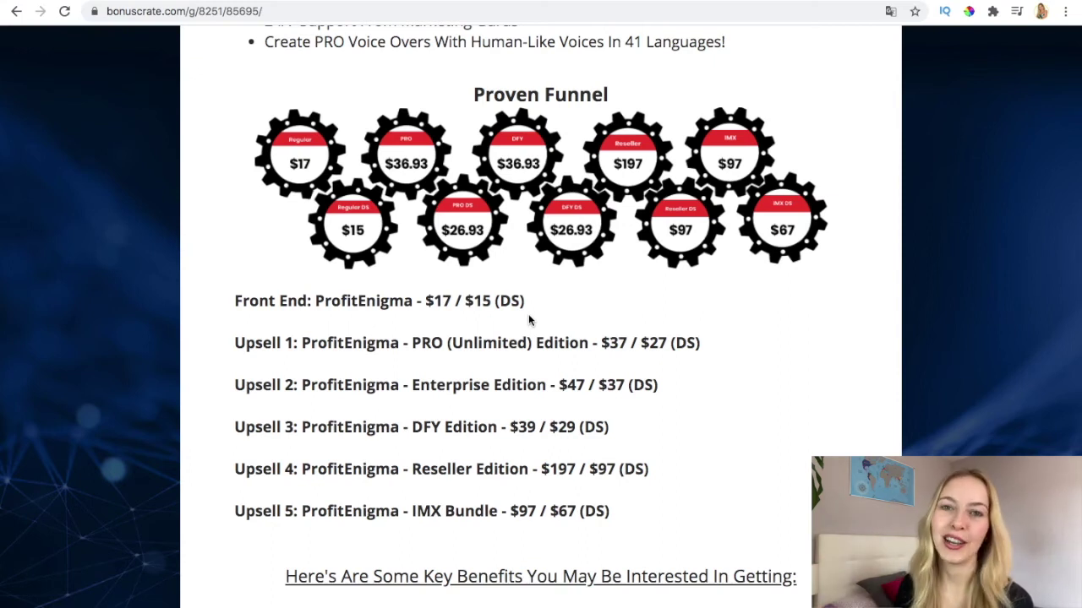
drag(524, 302, 562, 315)
click(425, 300)
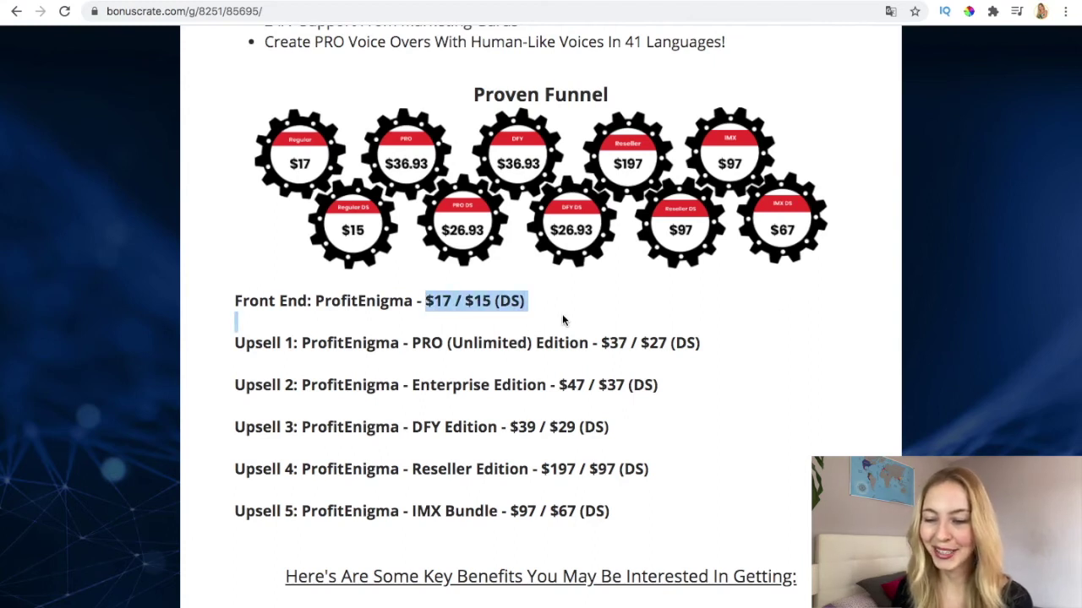
click(557, 316)
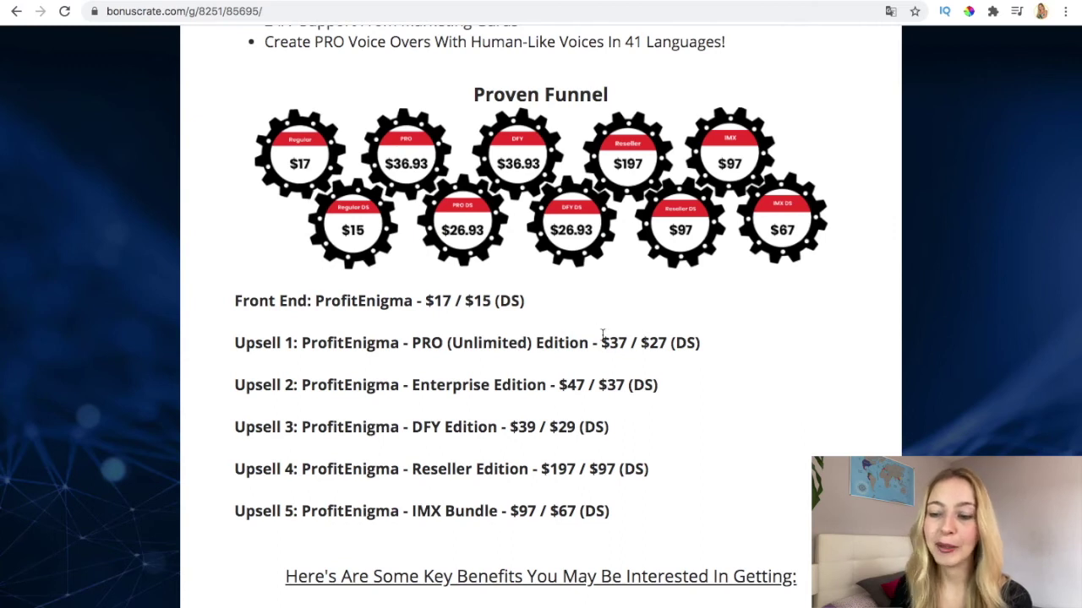
drag(630, 342, 667, 344)
click(648, 345)
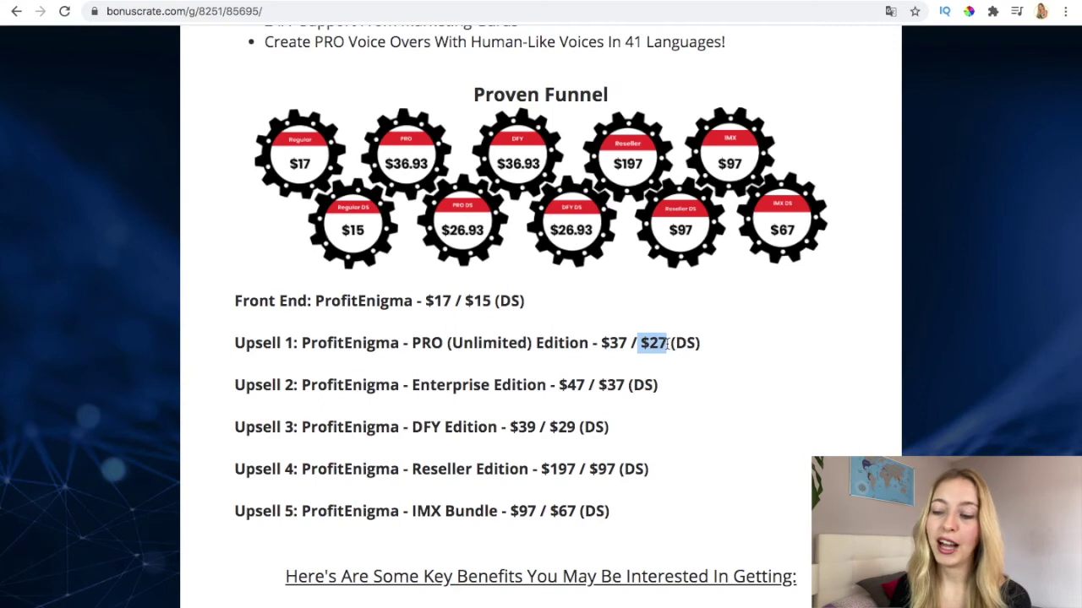
click(676, 363)
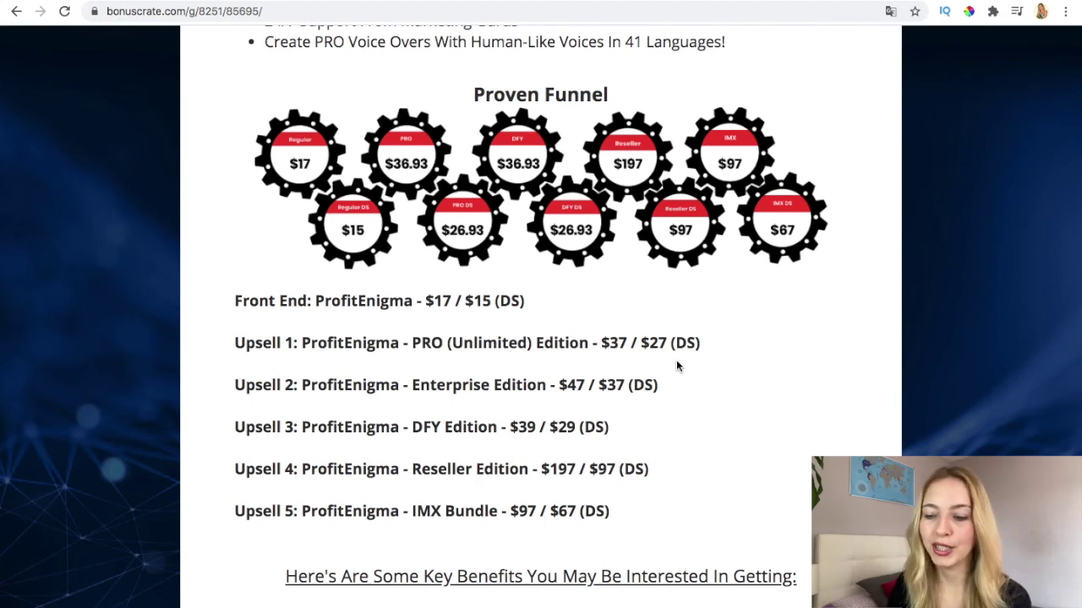
drag(412, 384, 660, 409)
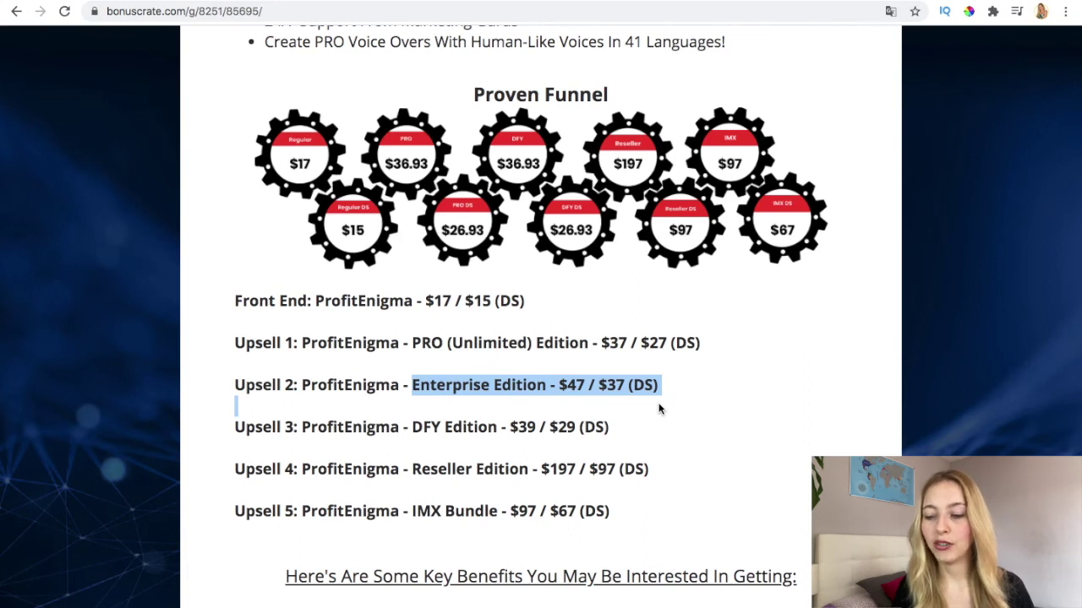
click(660, 409)
drag(408, 425, 565, 448)
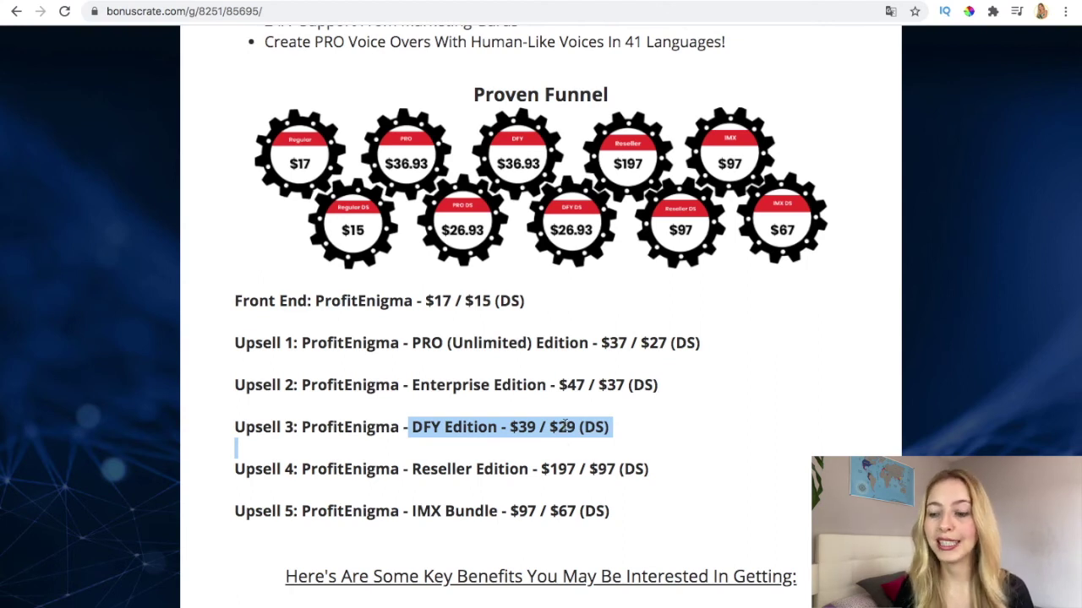
click(564, 426)
drag(538, 430, 510, 429)
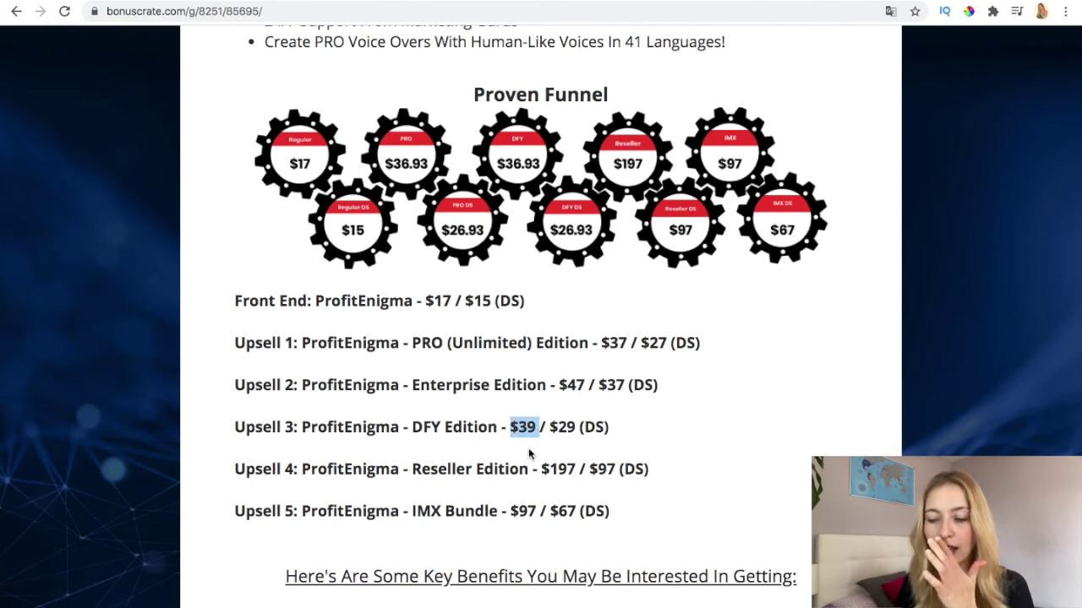
click(661, 474)
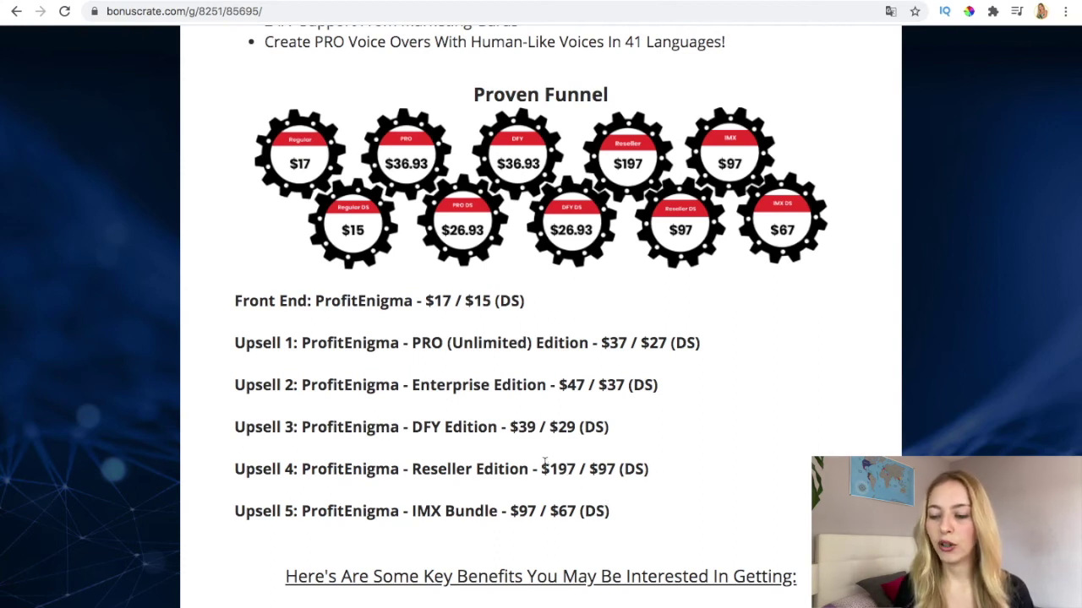
drag(539, 469, 683, 481)
click(678, 474)
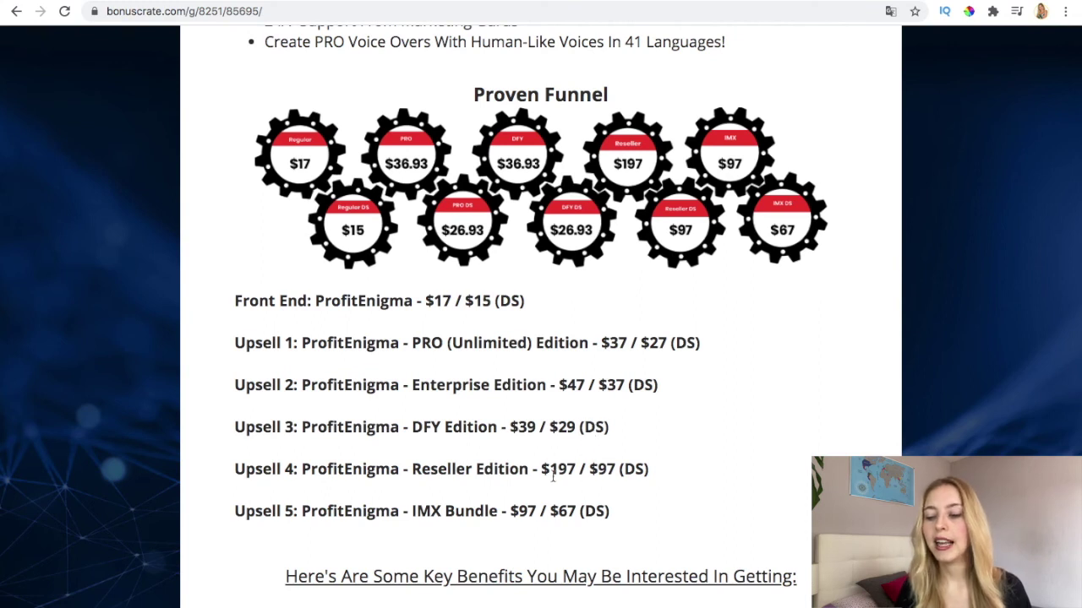
drag(551, 476, 633, 476)
click(622, 495)
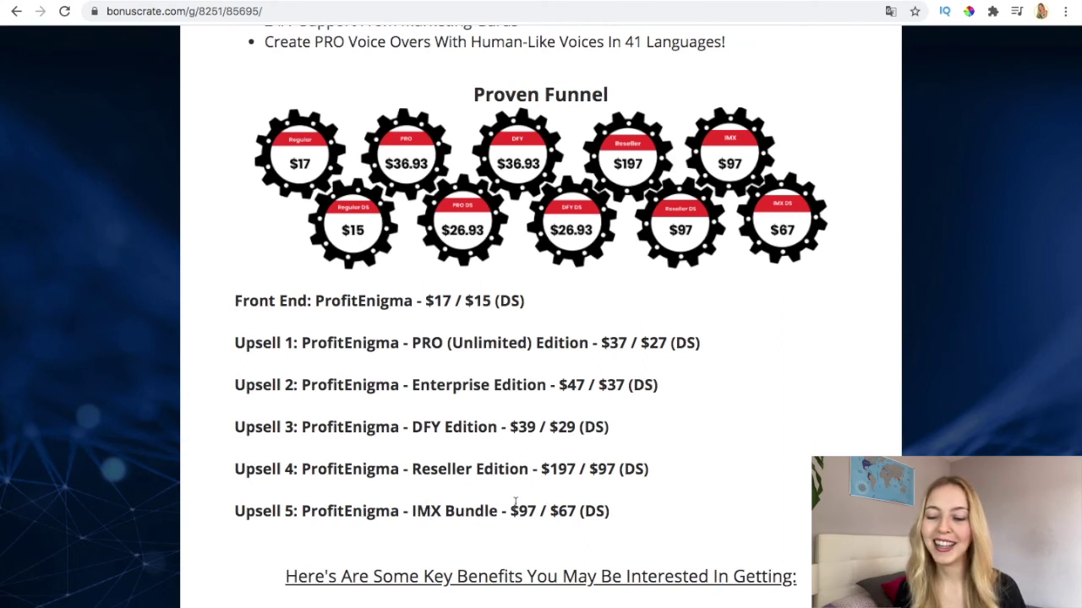
drag(516, 505, 609, 513)
click(558, 516)
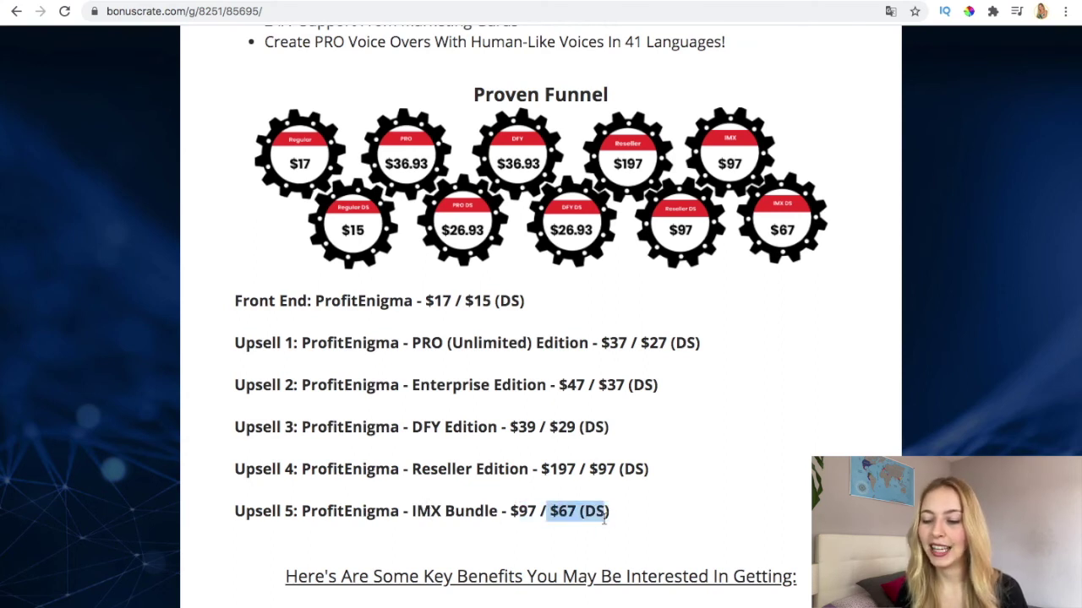
Clear the $67 (DS) highlight and scroll down to the Key Benefits list.
click(595, 528)
scroll(595, 528, down, 1)
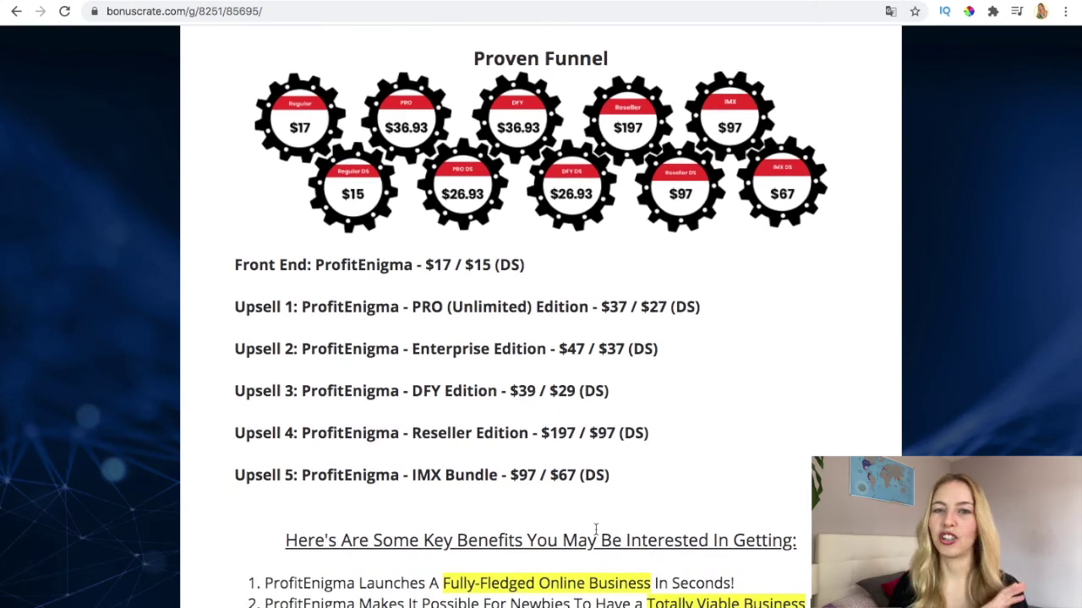
scroll(595, 528, down, 5)
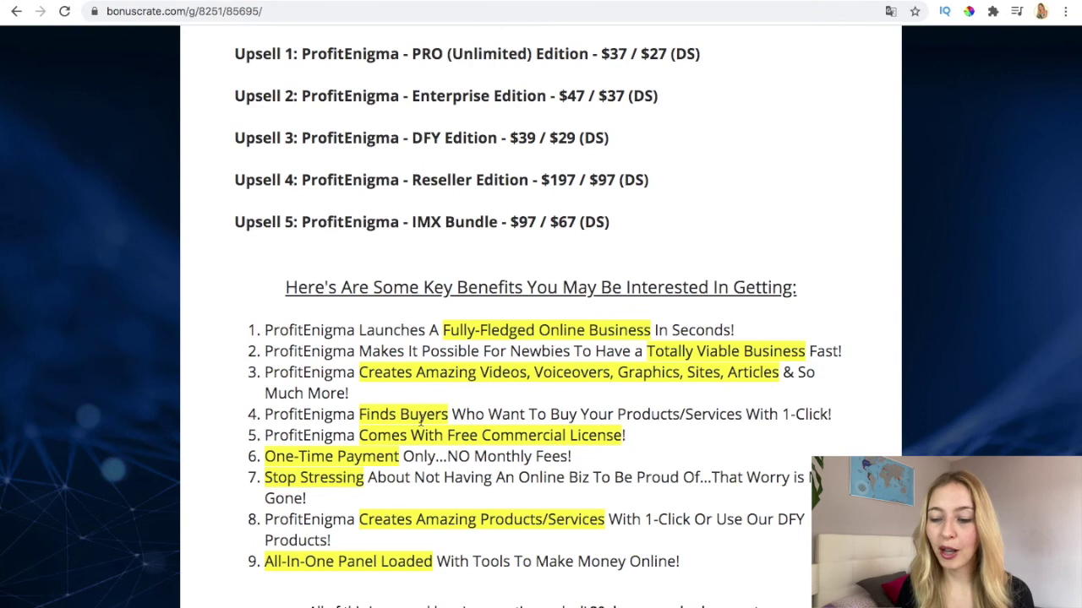
Highlight 'With Free Commercial License!' and 'One-Time Payment', then return to the Profit Enigma SEO report.
drag(628, 446, 414, 438)
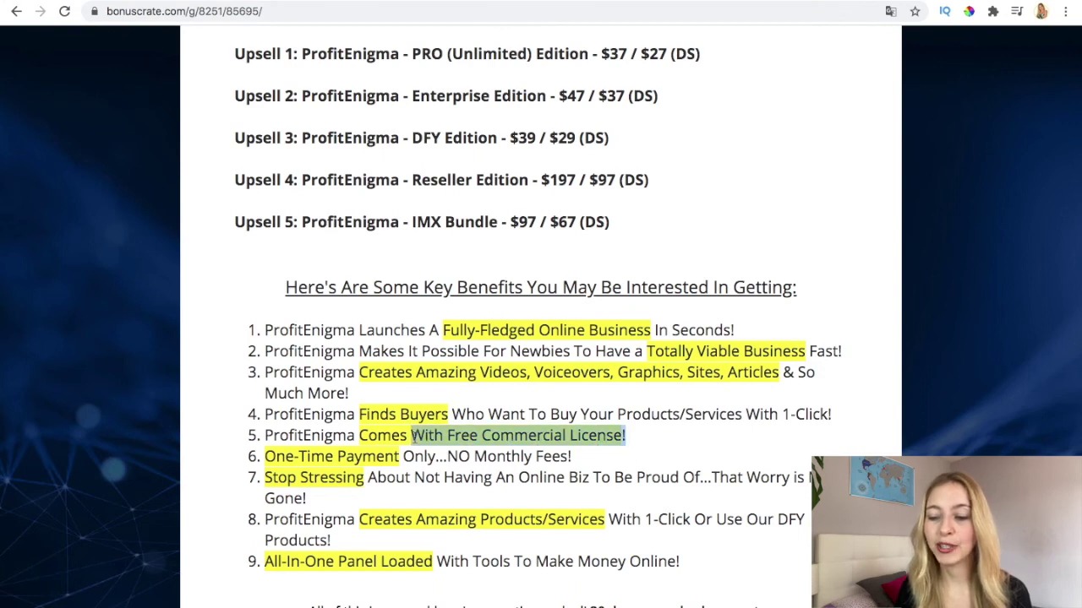
click(434, 452)
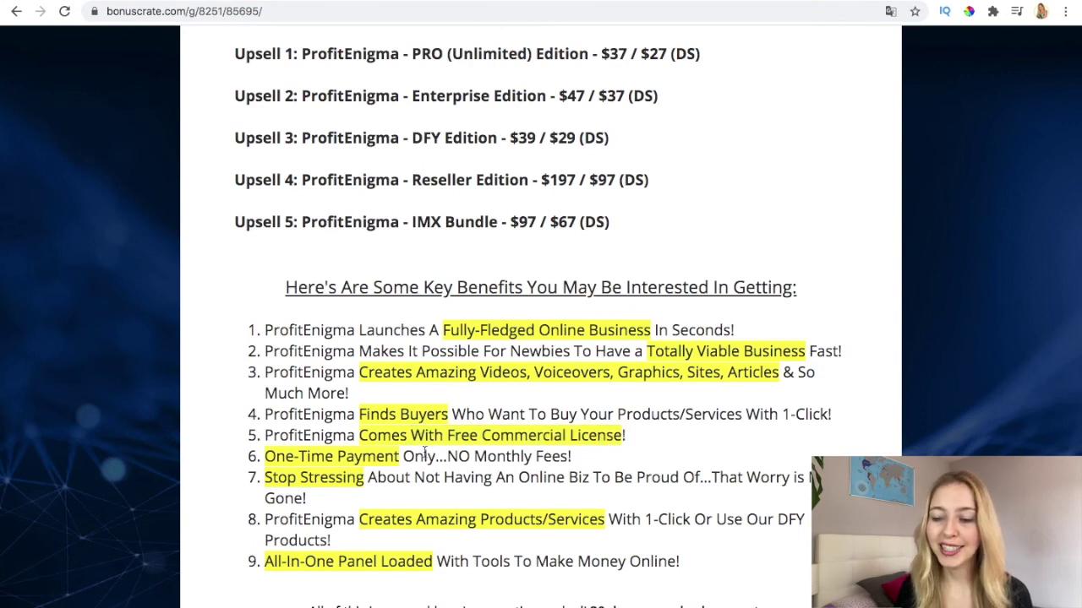
drag(401, 458, 261, 465)
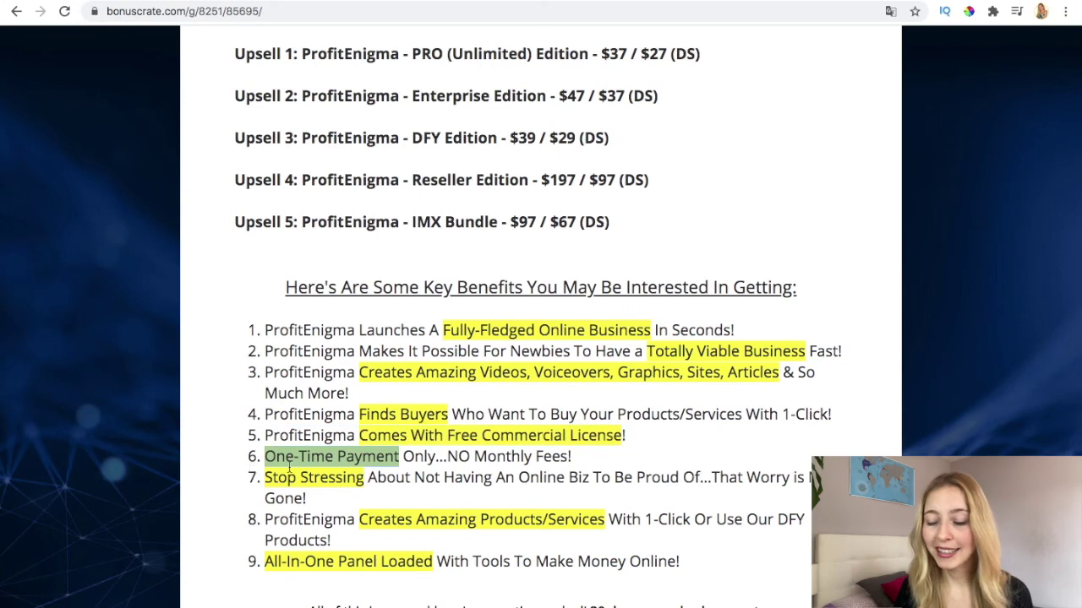
click(290, 466)
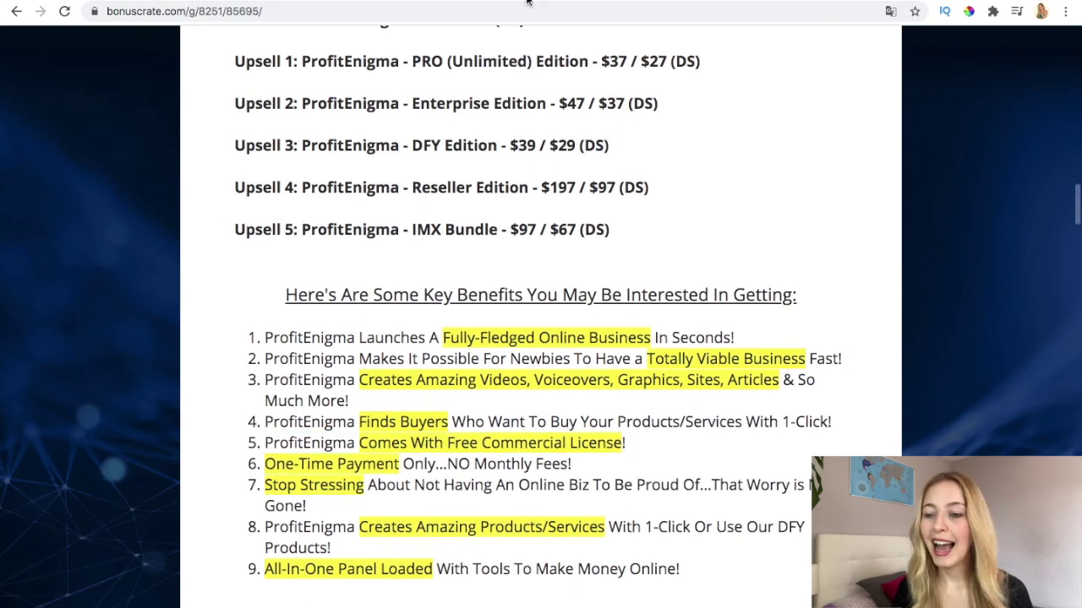
click(479, 3)
Review the Beaolalla.com SEO report down to its usability results, then return to the BonusCrate tab.
scroll(399, 386, down, 5)
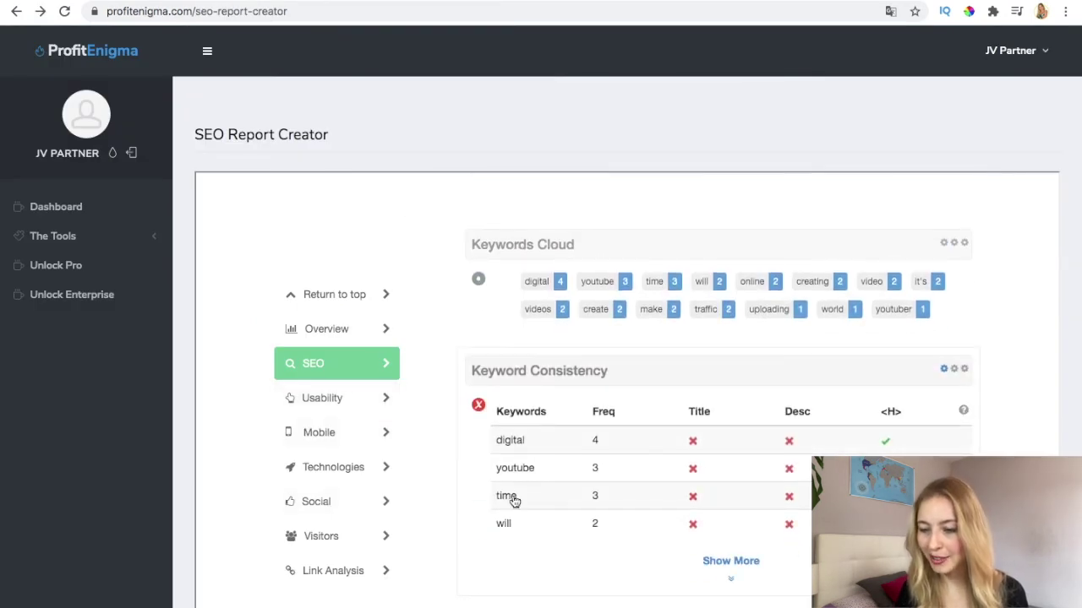
scroll(650, 404, down, 10)
scroll(652, 402, down, 15)
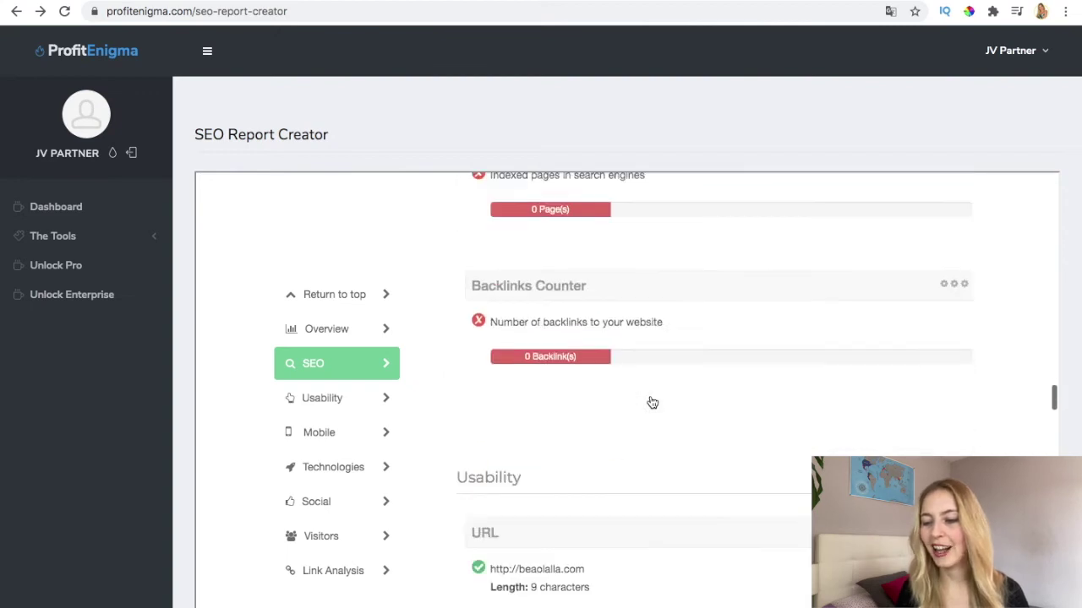
scroll(652, 402, down, 5)
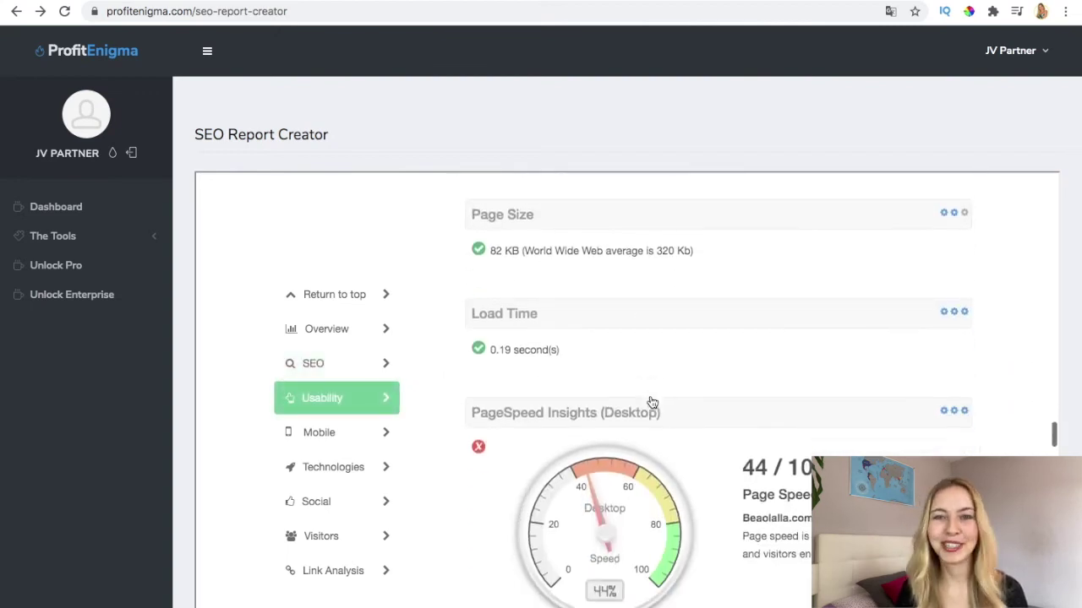
scroll(651, 403, up, 15)
scroll(651, 402, up, 20)
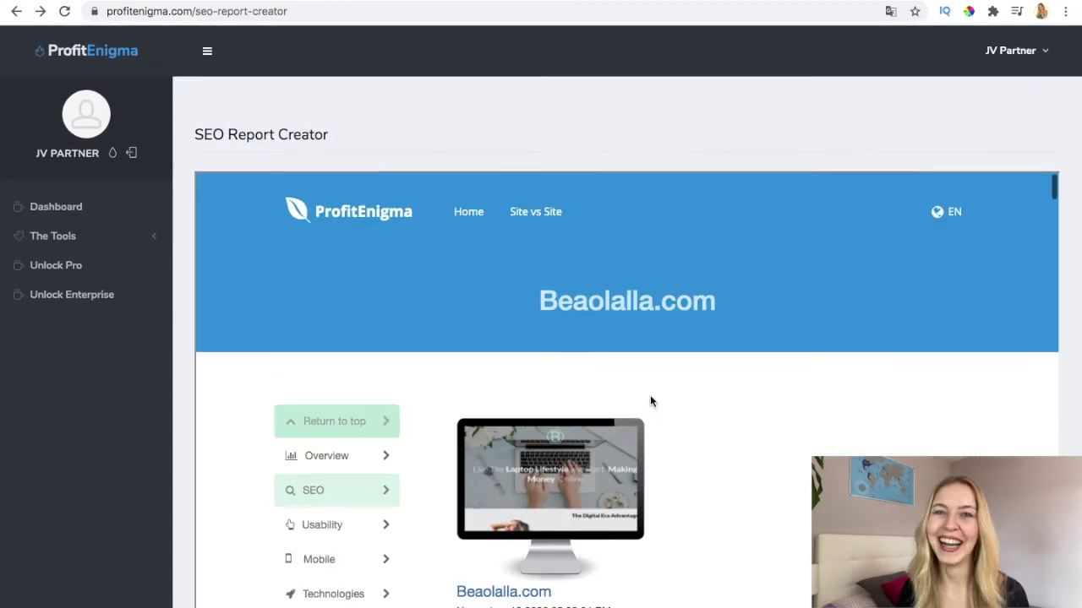
scroll(439, 367, up, 2)
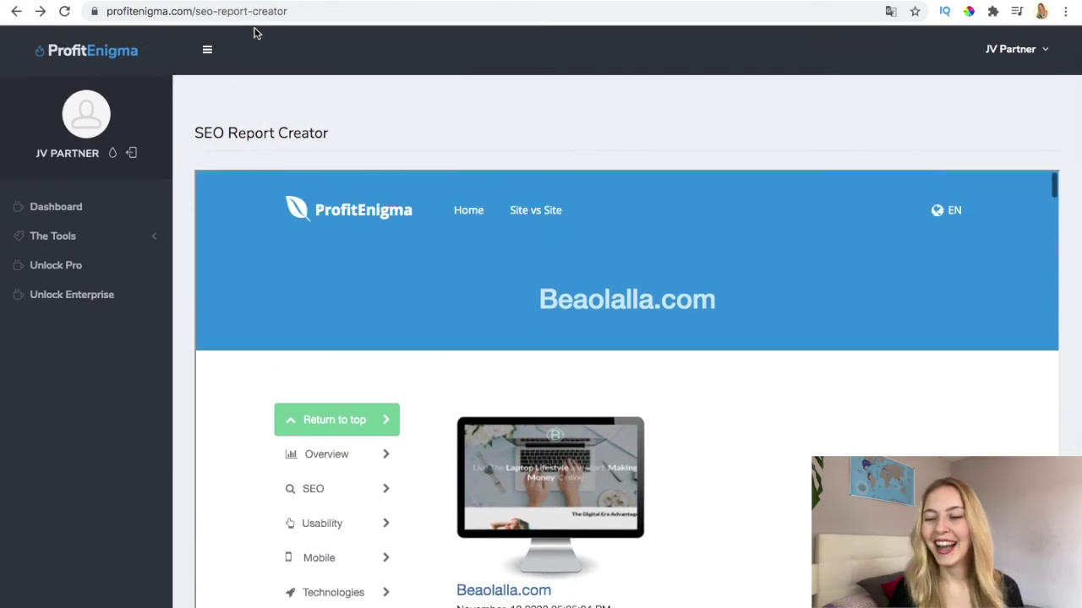
click(229, 3)
Scroll up to the bonus page's Attention banner, bonus bundle and Profit Enigma logo.
scroll(334, 173, up, 10)
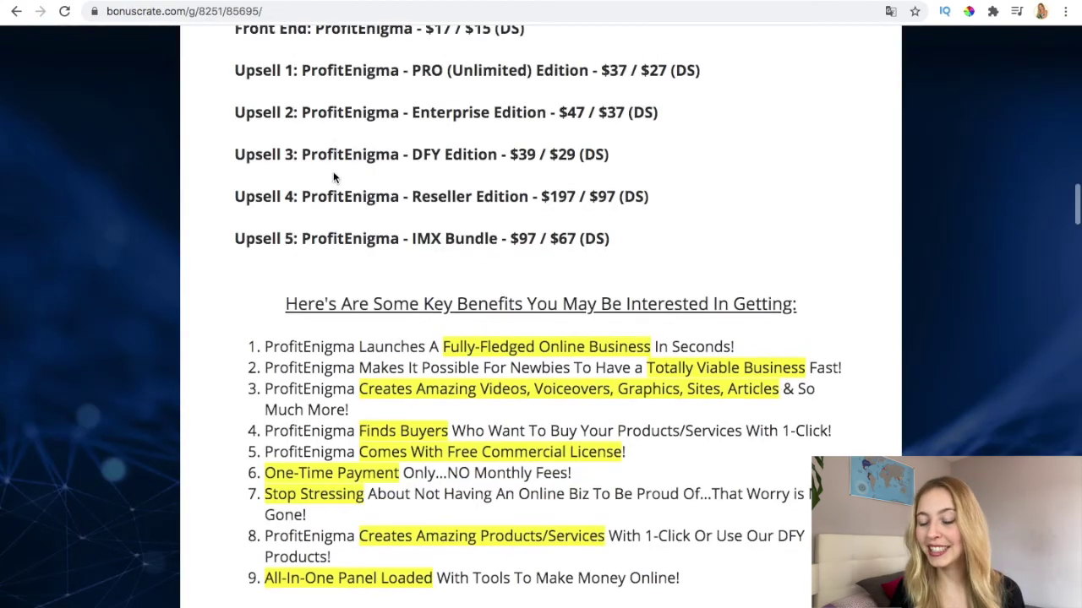
scroll(334, 173, up, 8)
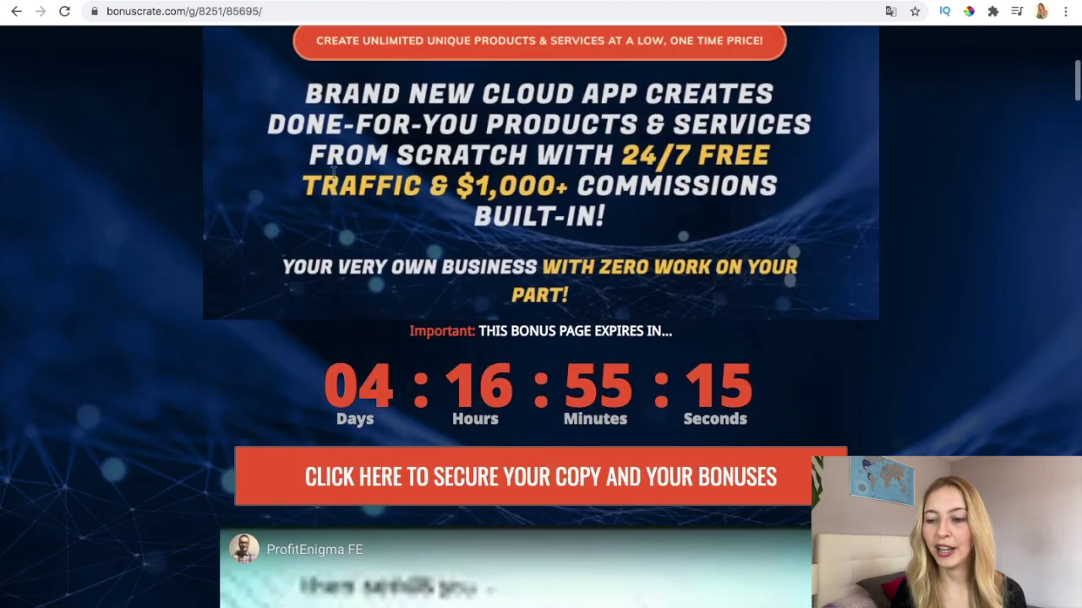